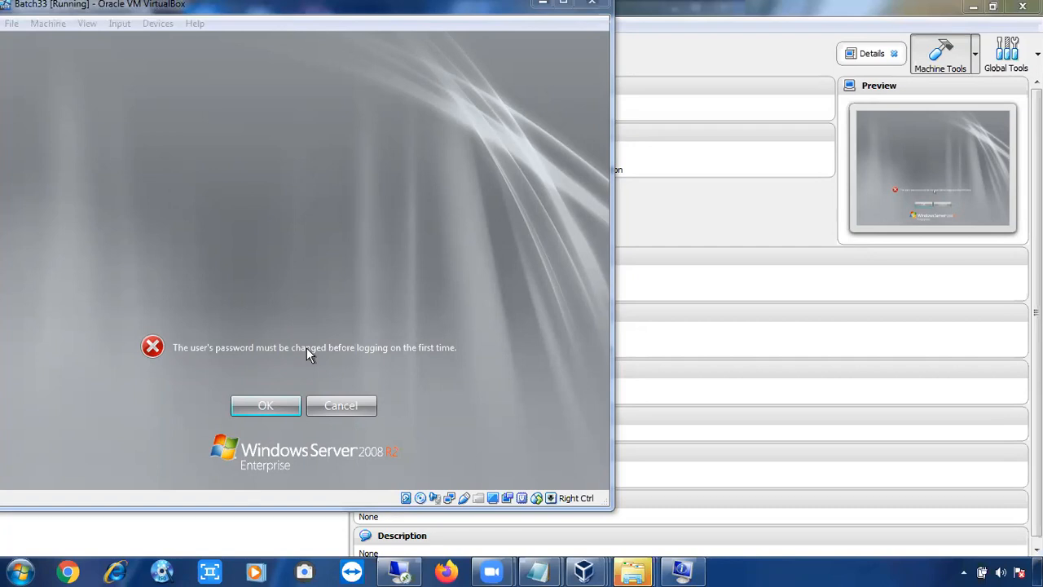
Set and confirm a new password for the Administrator account at first logon, and acknowledge the change
left_click(278, 404)
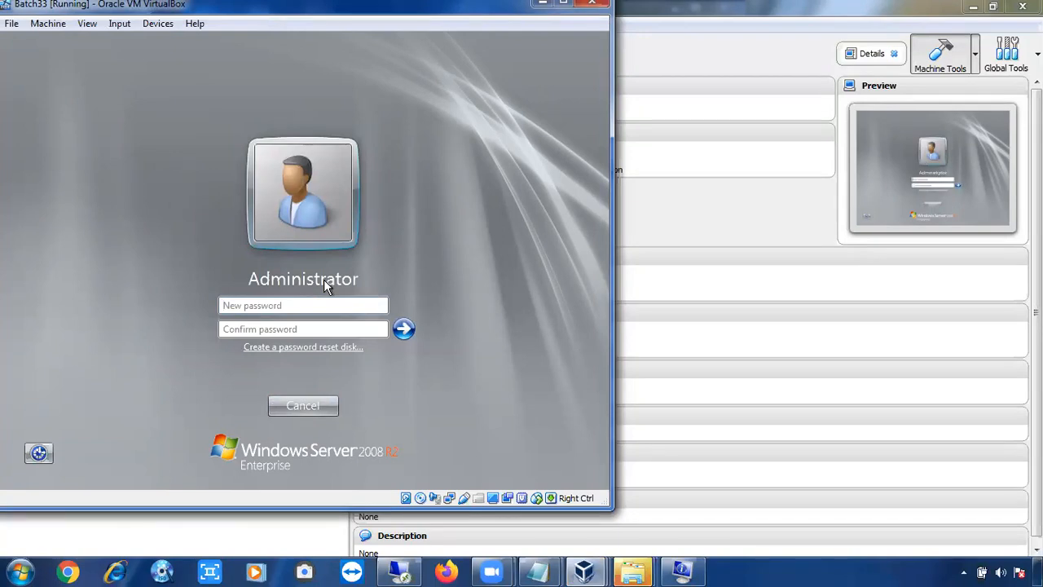
left_click(298, 304)
type("•••••••••••••")
key("Tab")
type("••••")
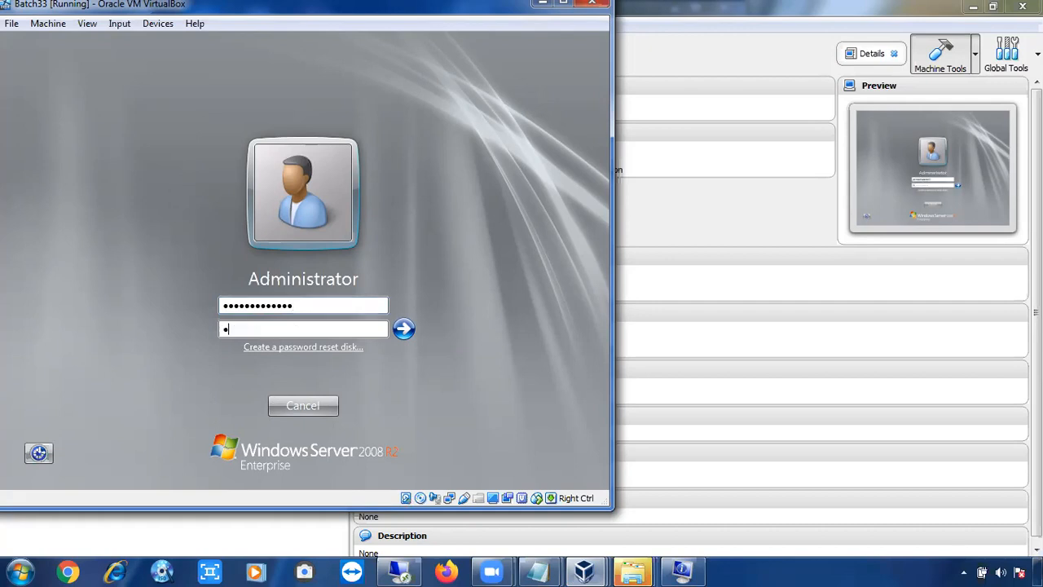
type("•••••••••")
key("Return")
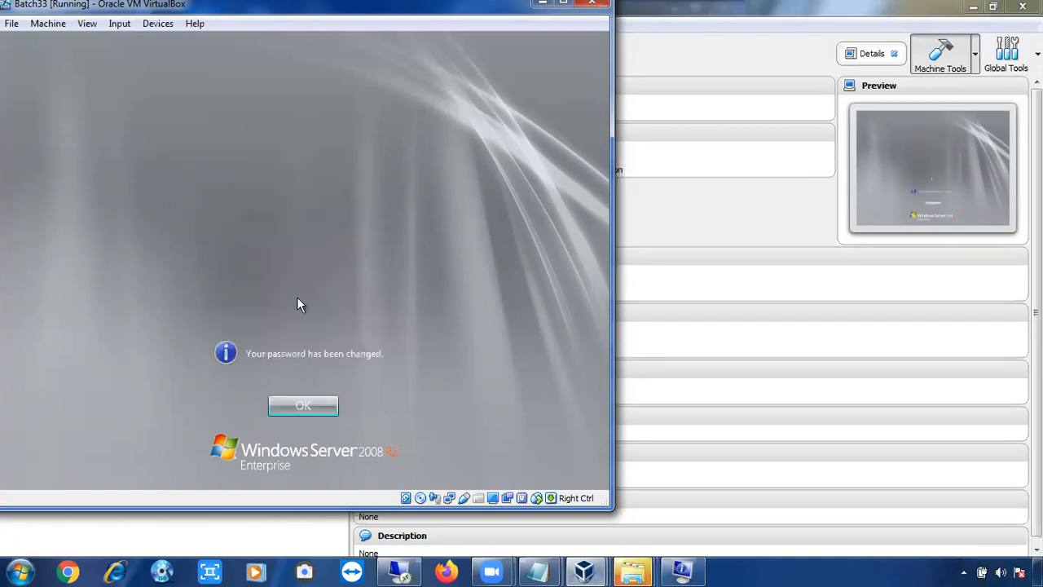
left_click(300, 406)
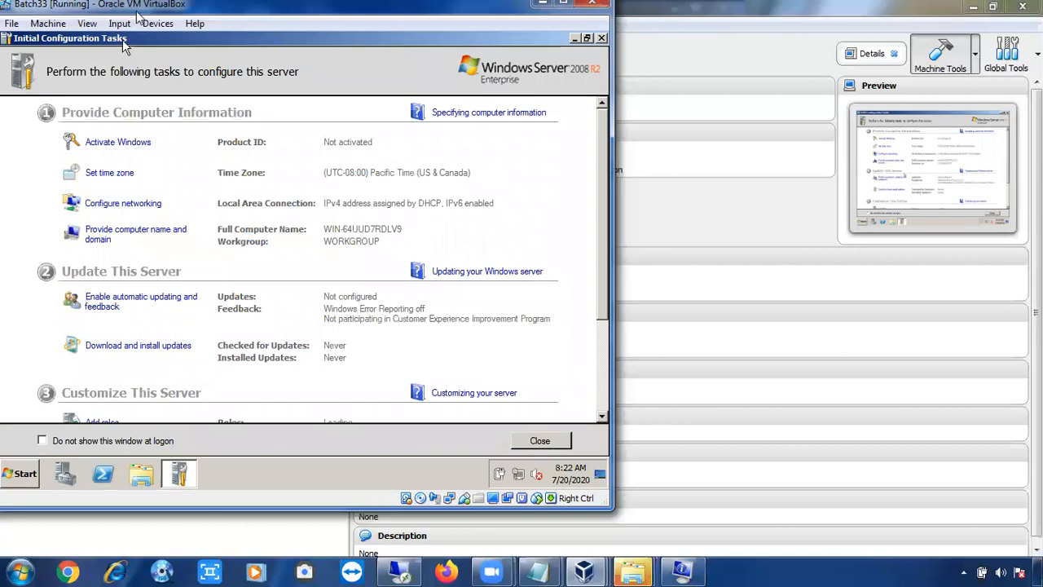
Close the Initial Configuration Tasks window, and look at the server summary in Server Manager before closing it
left_click_drag(156, 10, 161, 22)
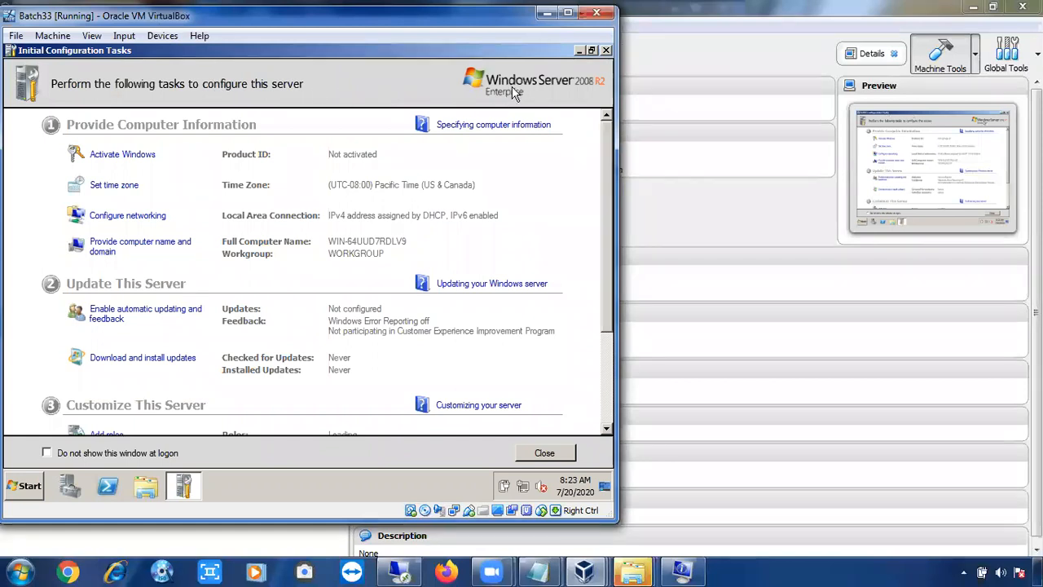
left_click(606, 52)
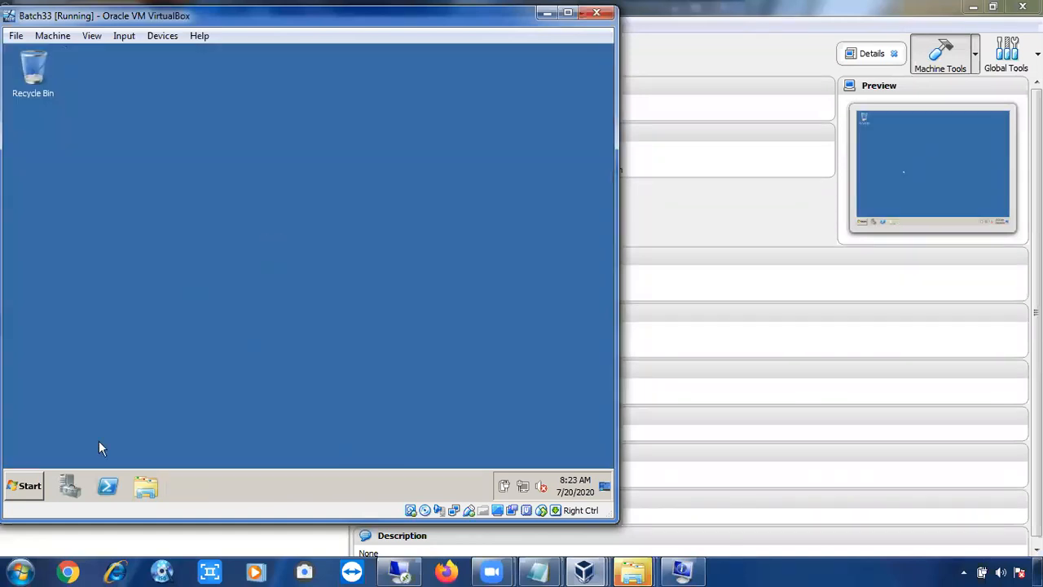
left_click(68, 486)
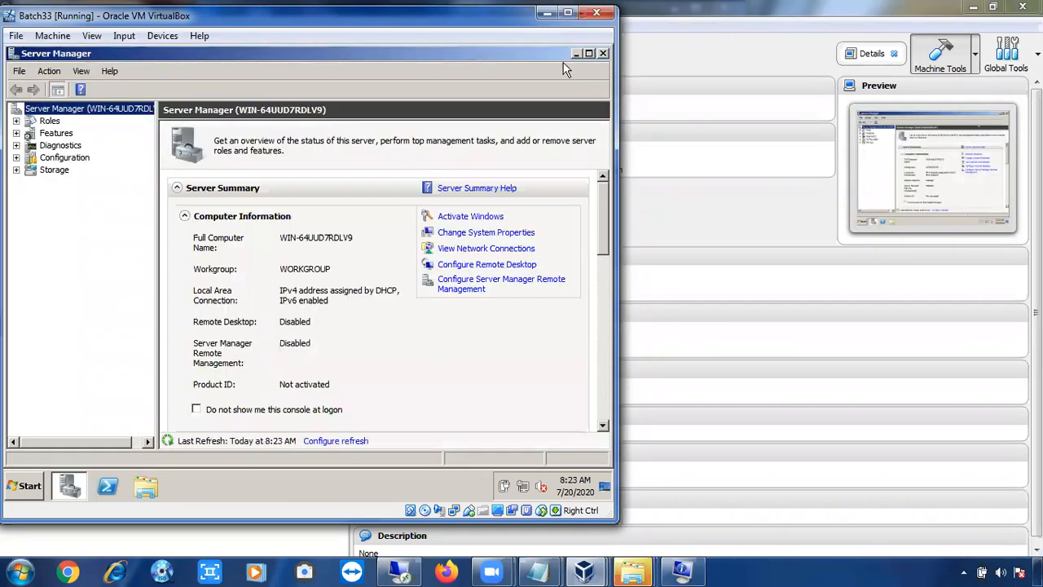
left_click(603, 54)
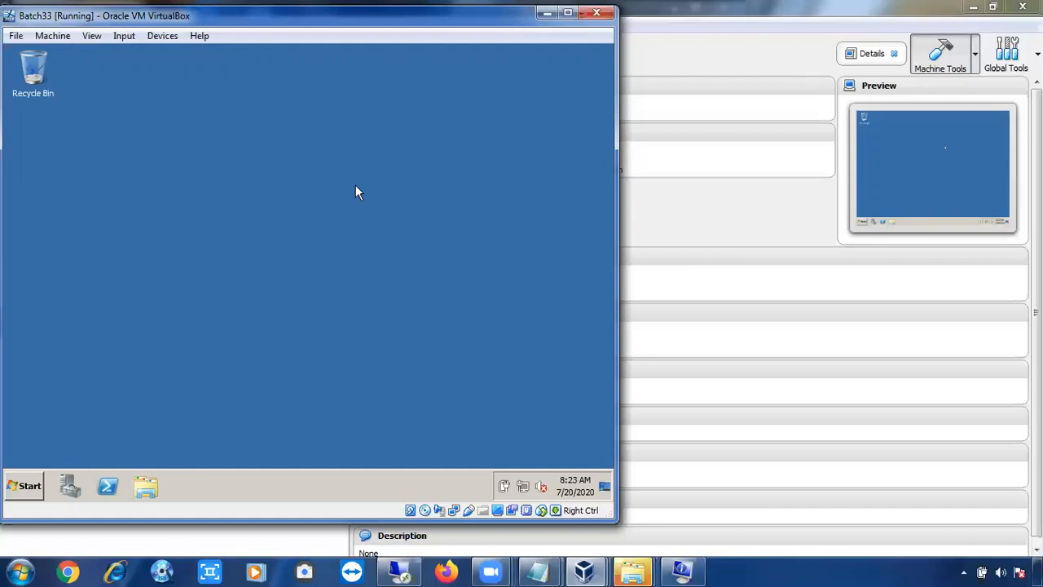
Check the Local Disk (C:) details among the Batch33 virtual machine's drives, and close the Computer window
left_click(718, 174)
left_click(355, 192)
left_click_drag(166, 22, 223, 48)
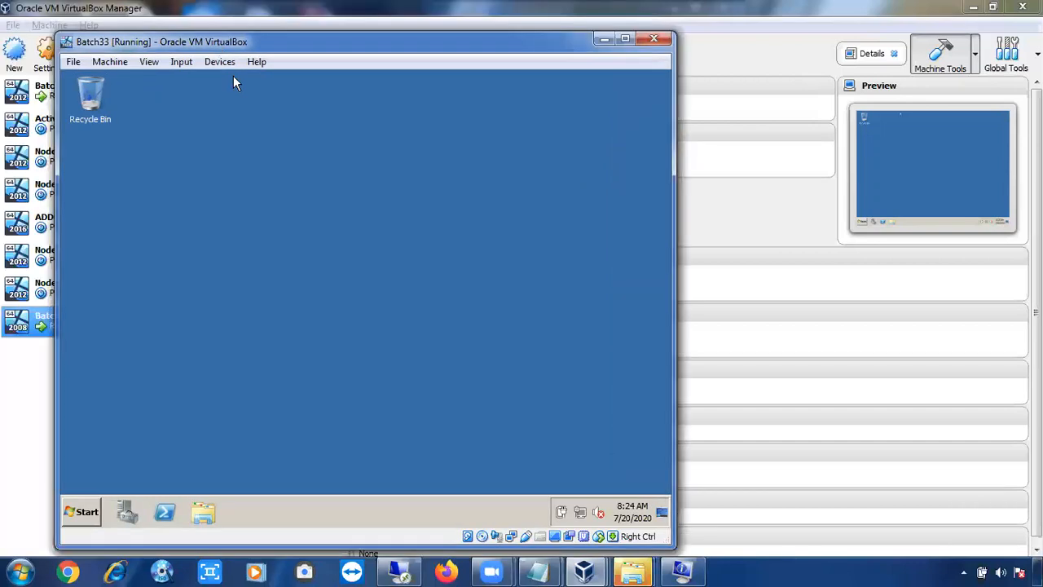
left_click(81, 514)
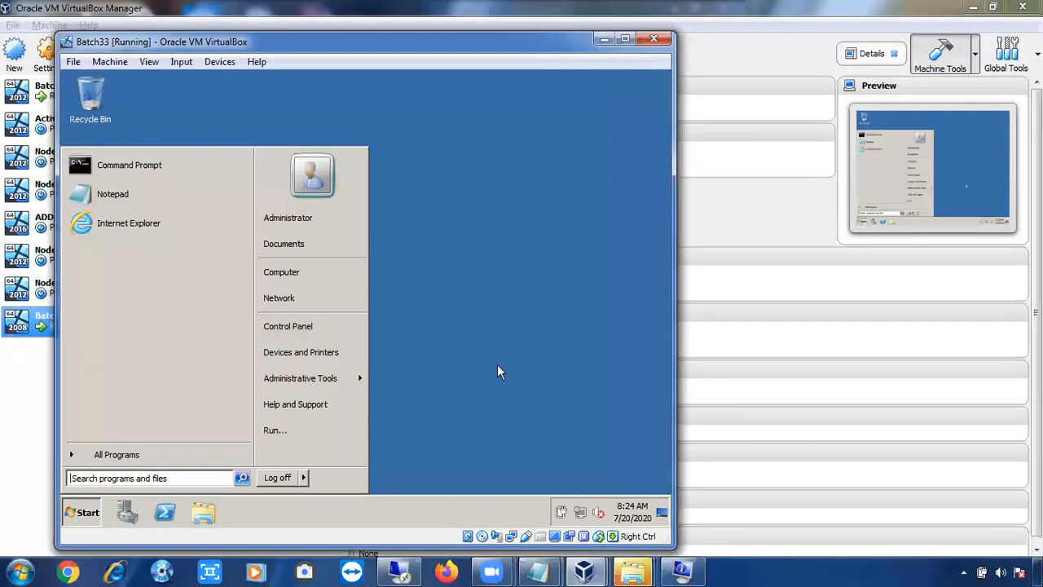
left_click(499, 372)
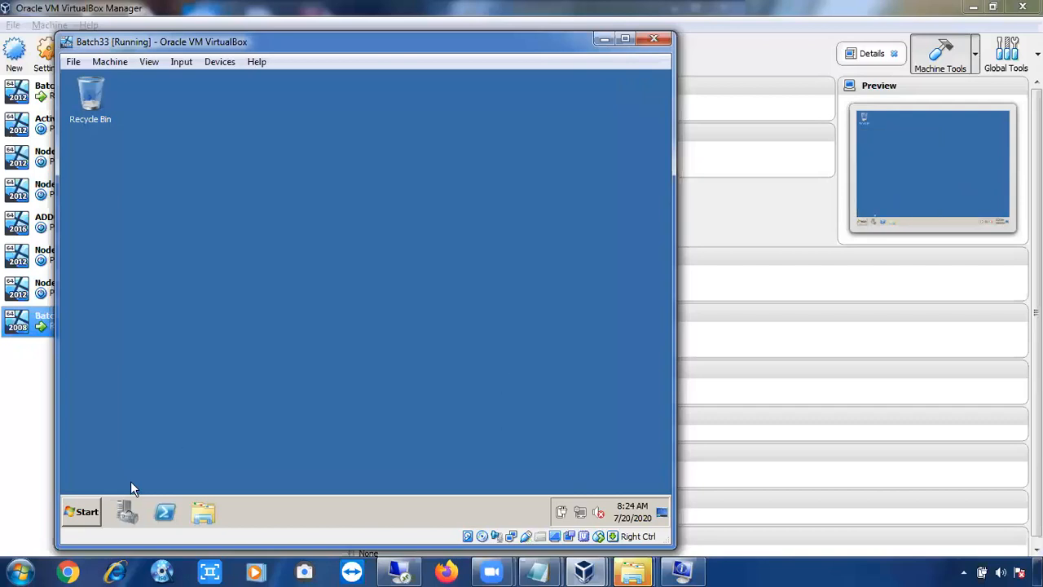
left_click(87, 511)
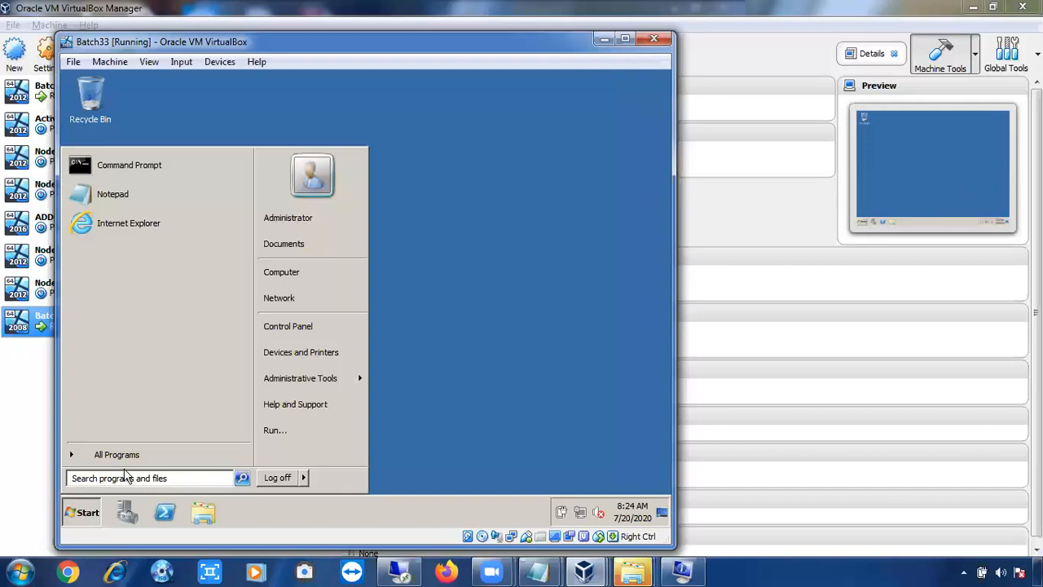
left_click(279, 271)
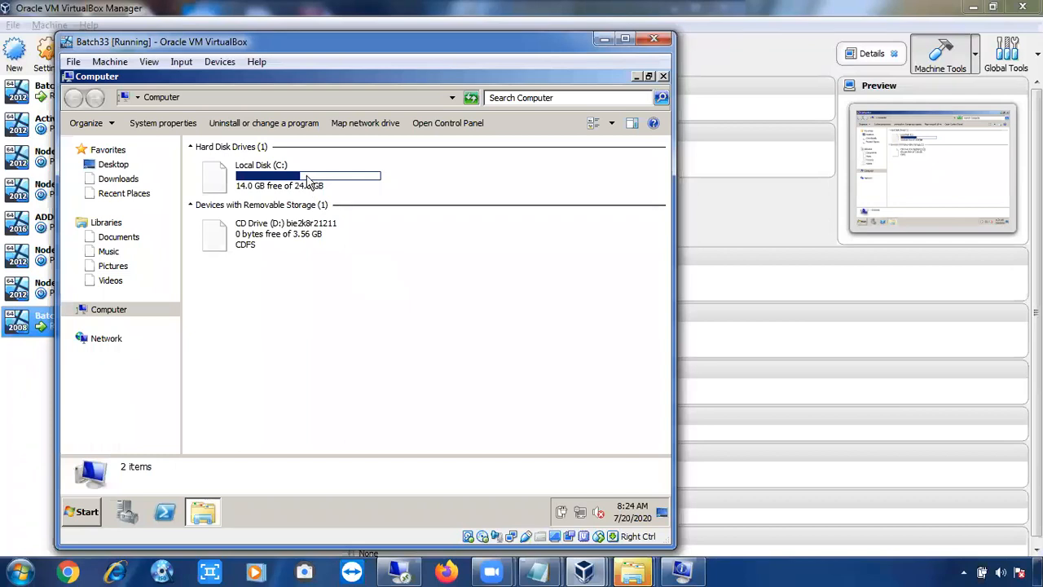
left_click(307, 181)
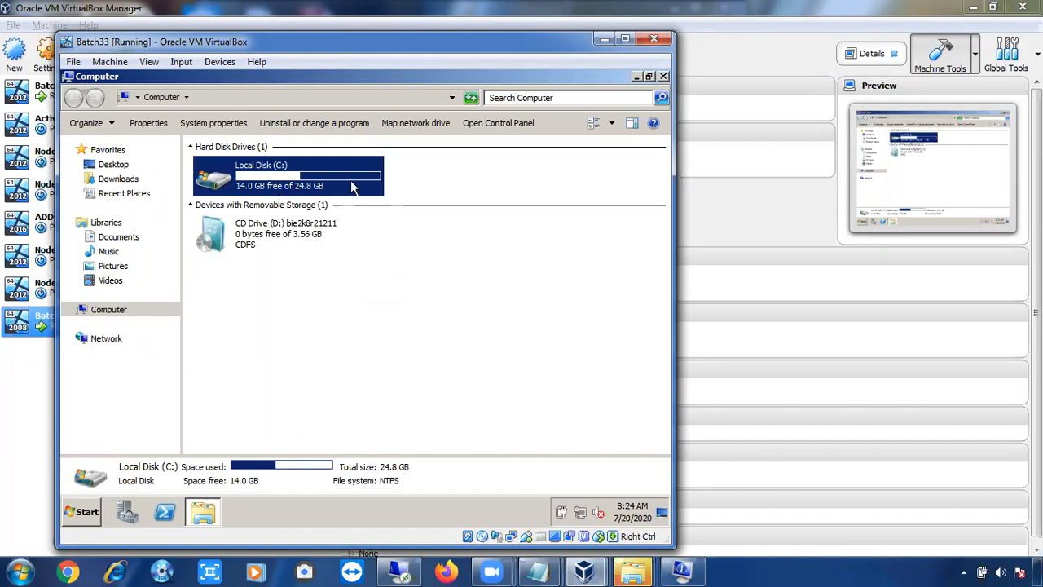
left_click(661, 76)
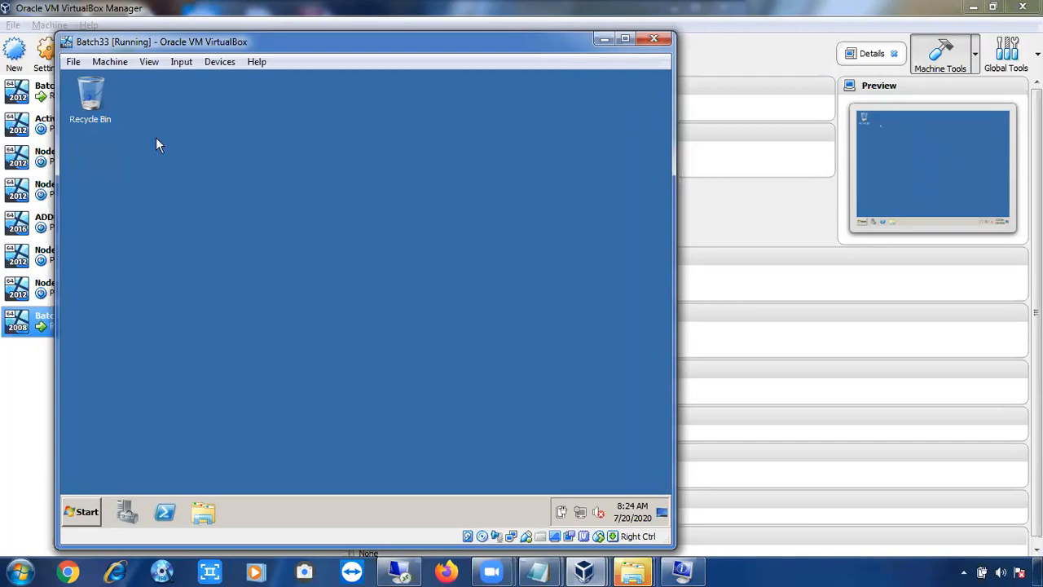
left_click(625, 39)
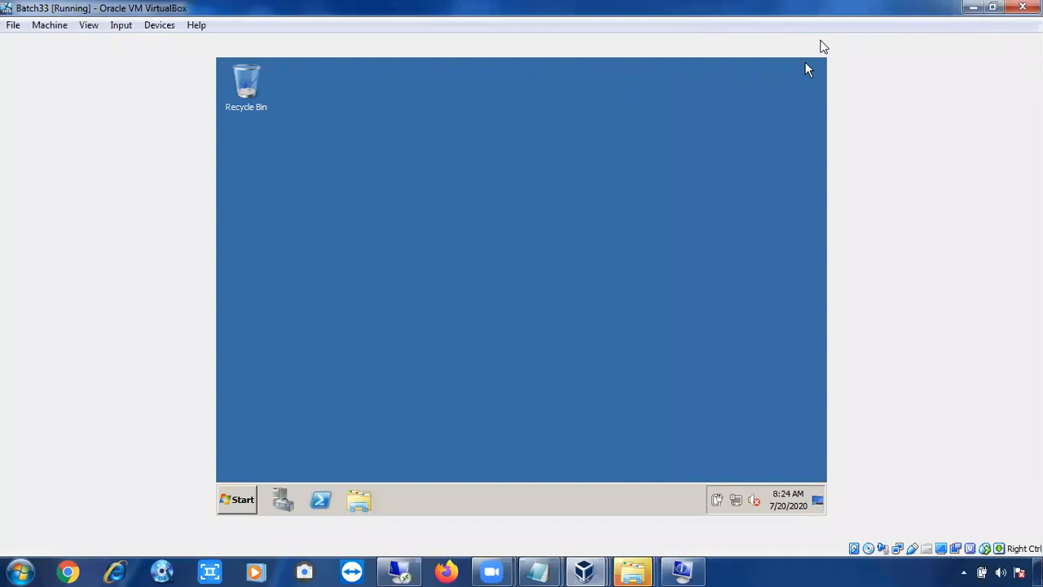
left_click_drag(750, 8, 564, 58)
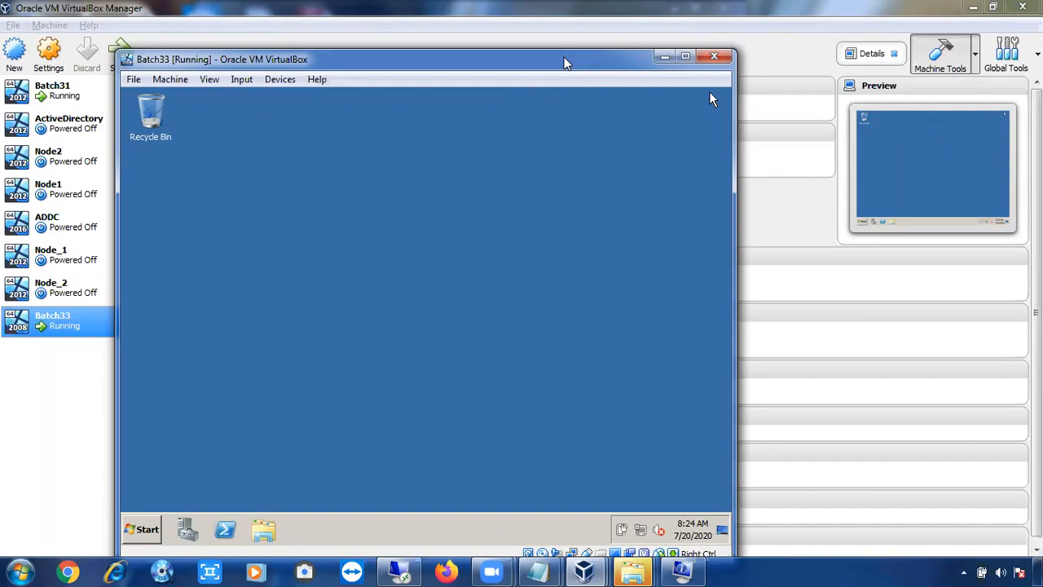
key("super+r")
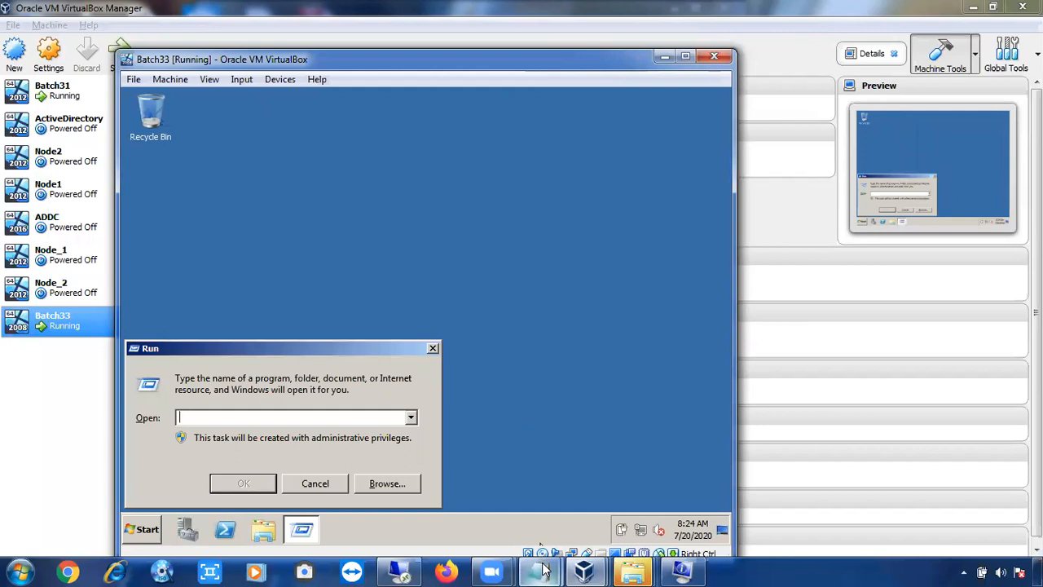
Switch to Notepad and replace all the existing notes with "RDP-- Remote Desktop"
mouse_move(538, 572)
left_click(607, 526)
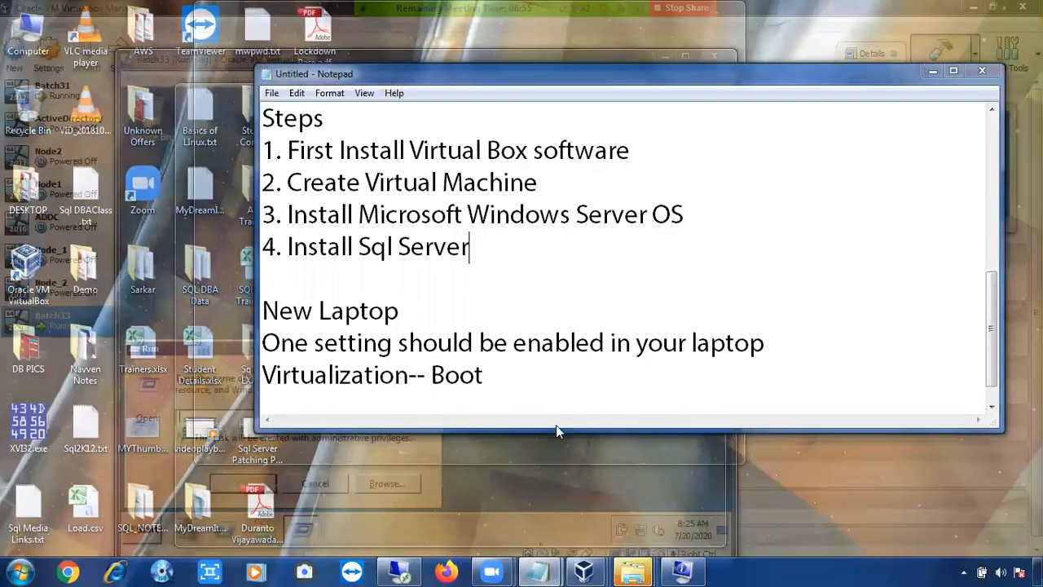
key("ctrl+a")
type("RDP")
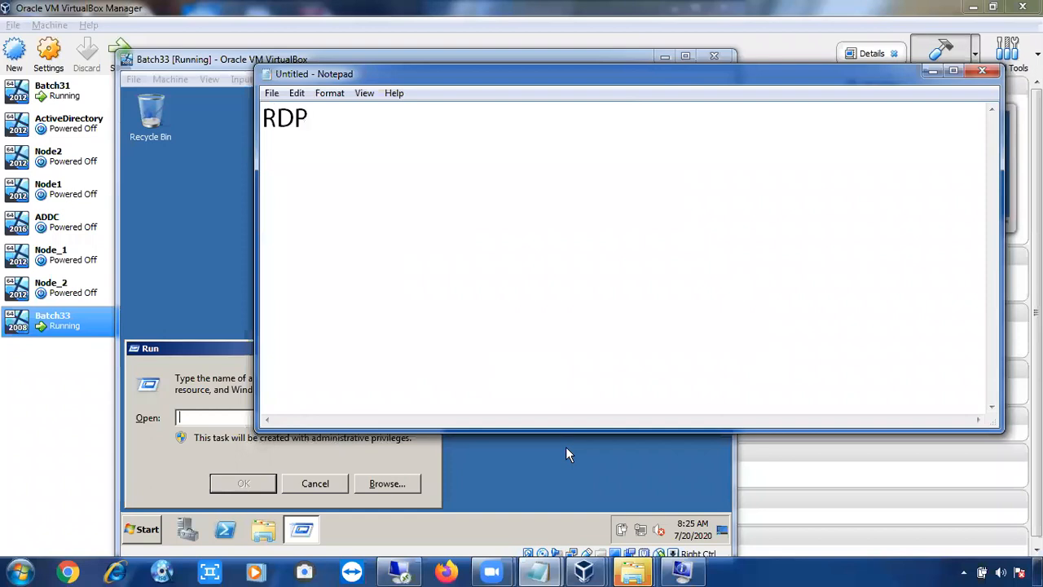
type("-- Remo")
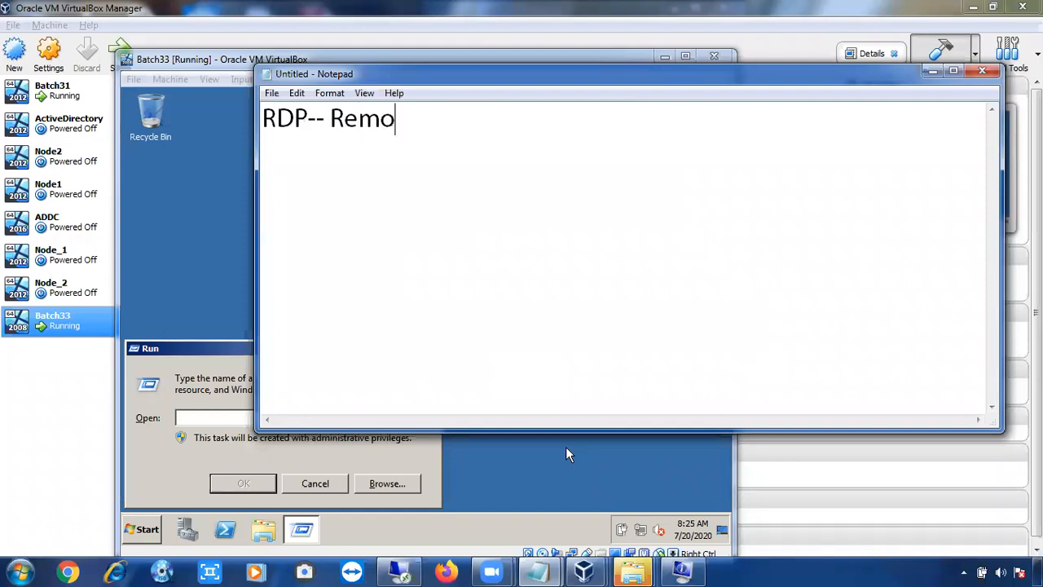
type("te Desktop")
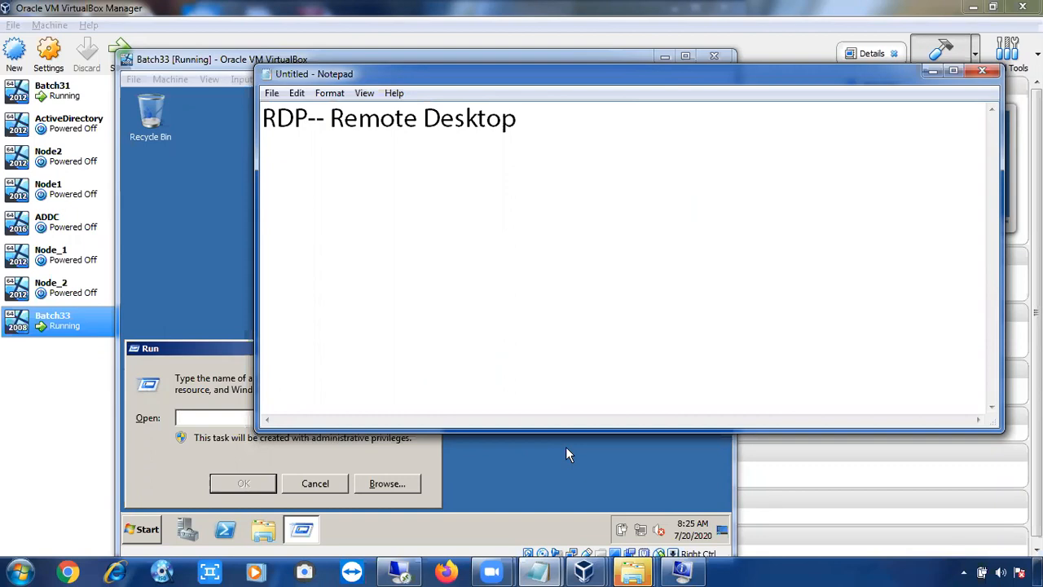
Add the lines "Data Center" and "RDP" to the notes, each preceded by a blank line
key("Return")
key("Return")
type("Data Center")
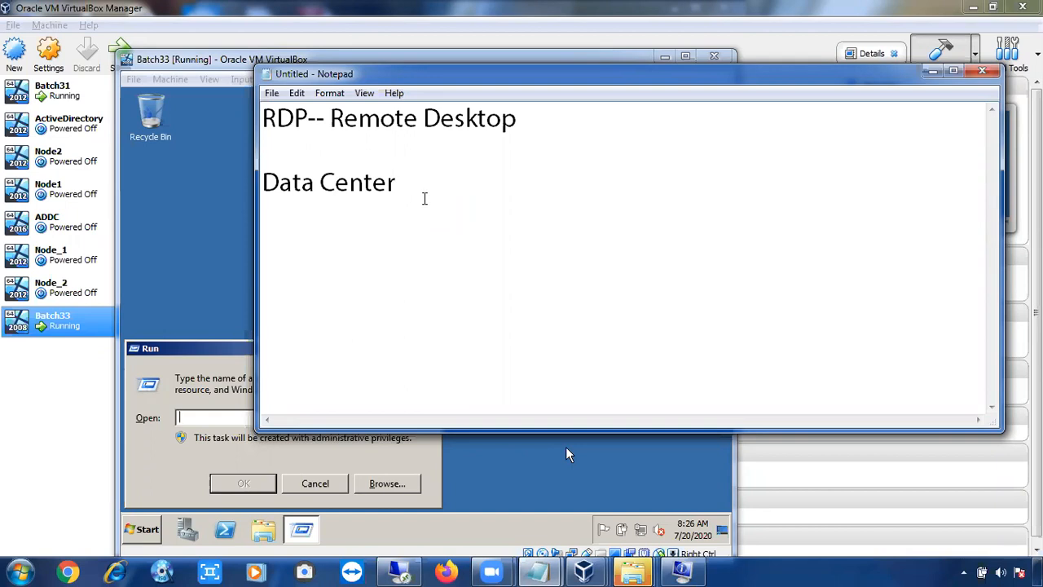
key("Return")
key("Return")
type("RDP")
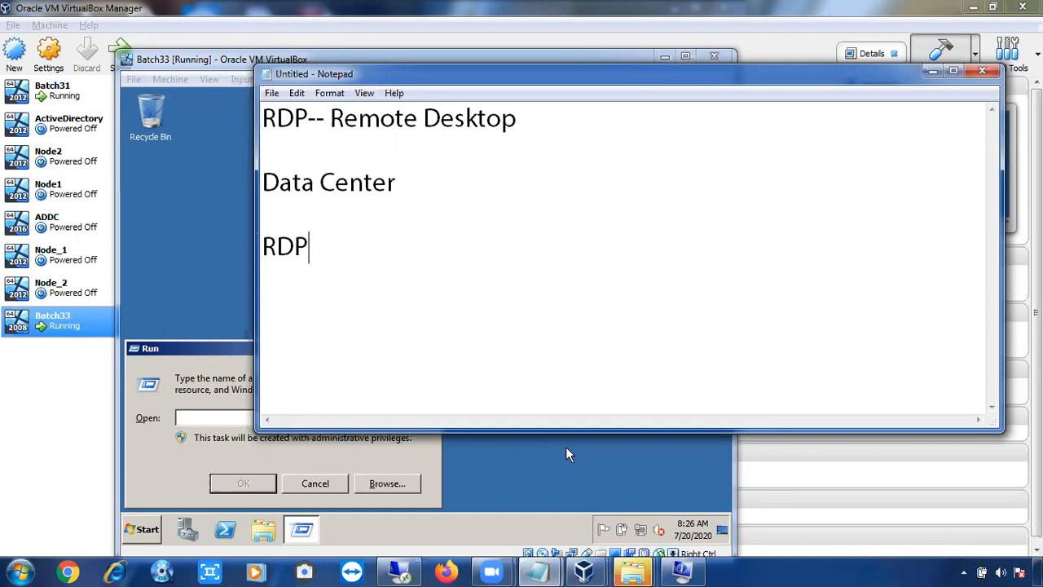
Highlight the "Data Center" line, append "--" to the last "RDP" line, and minimize the notes
left_click(421, 181)
left_click_drag(422, 181, 265, 183)
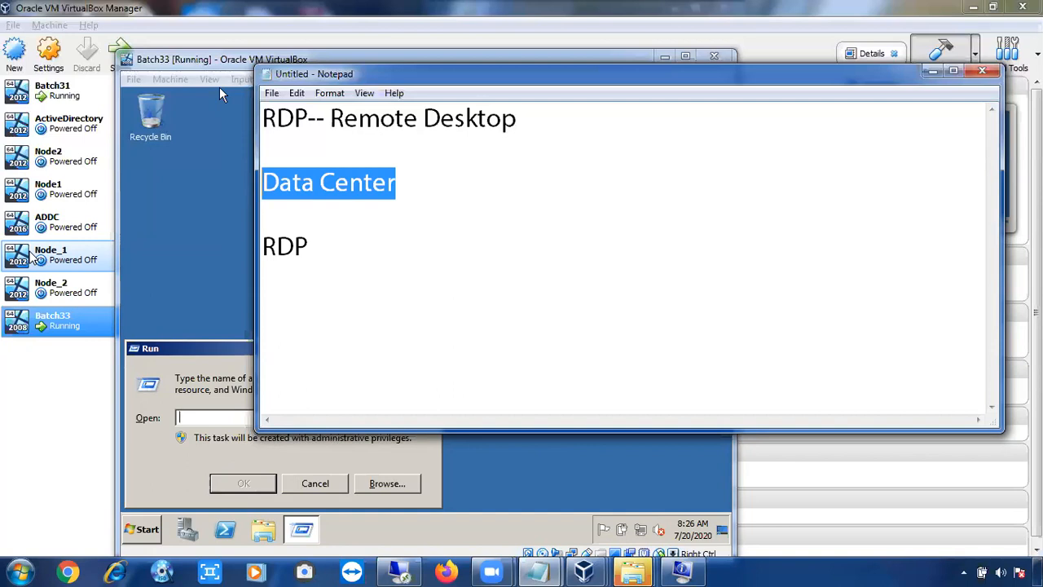
left_click(336, 242)
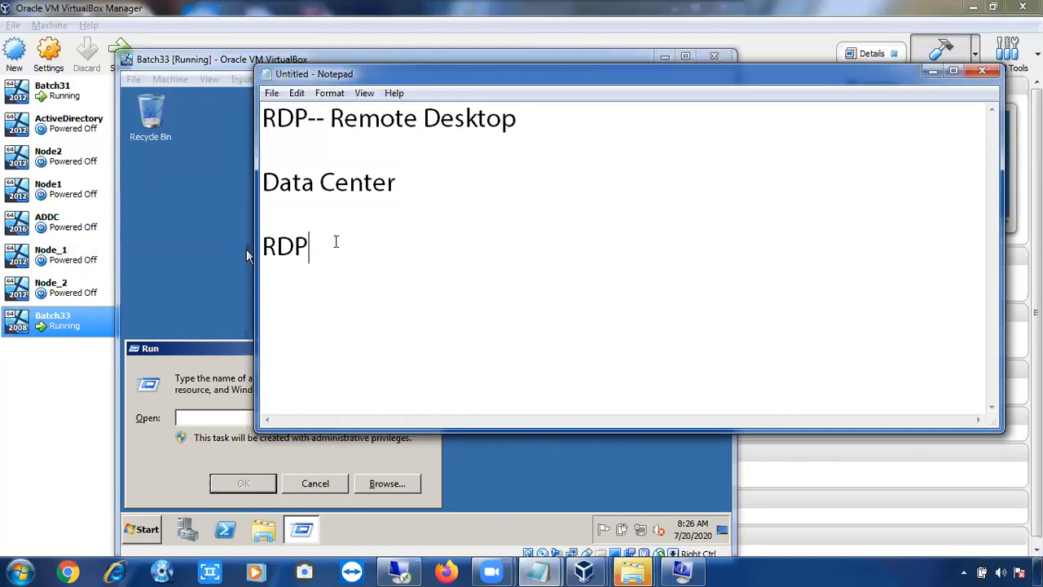
type("--")
left_click(933, 71)
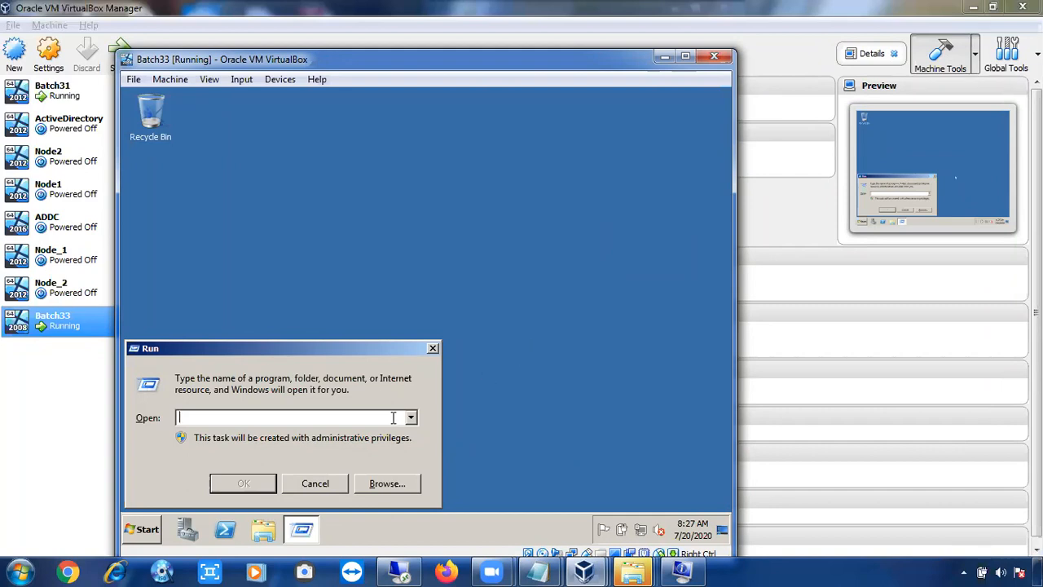
Dismiss the Run dialog in the virtual machine, and open the Remote settings from the Computer's system properties
left_click(316, 485)
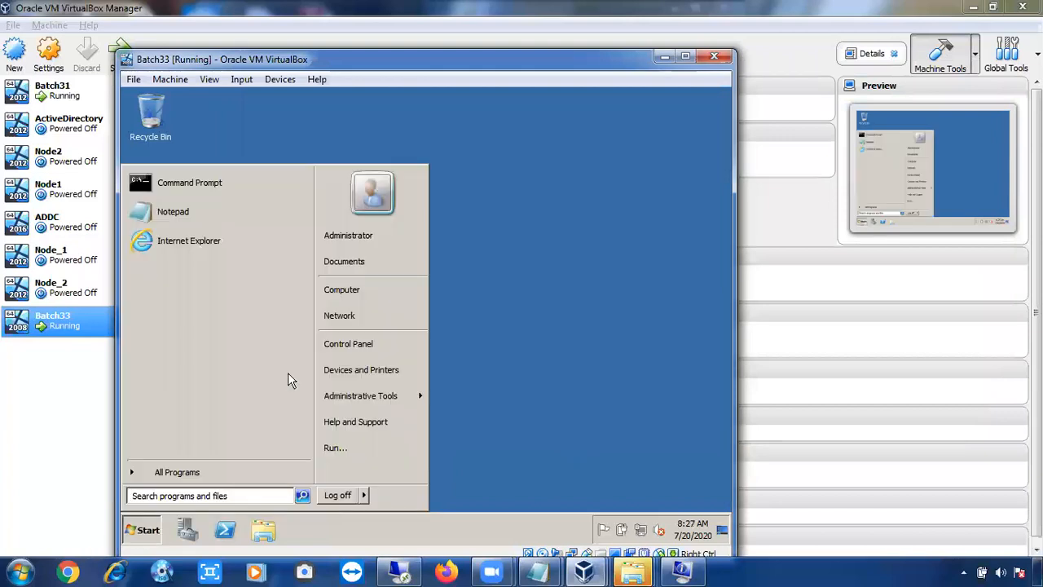
left_click(354, 302)
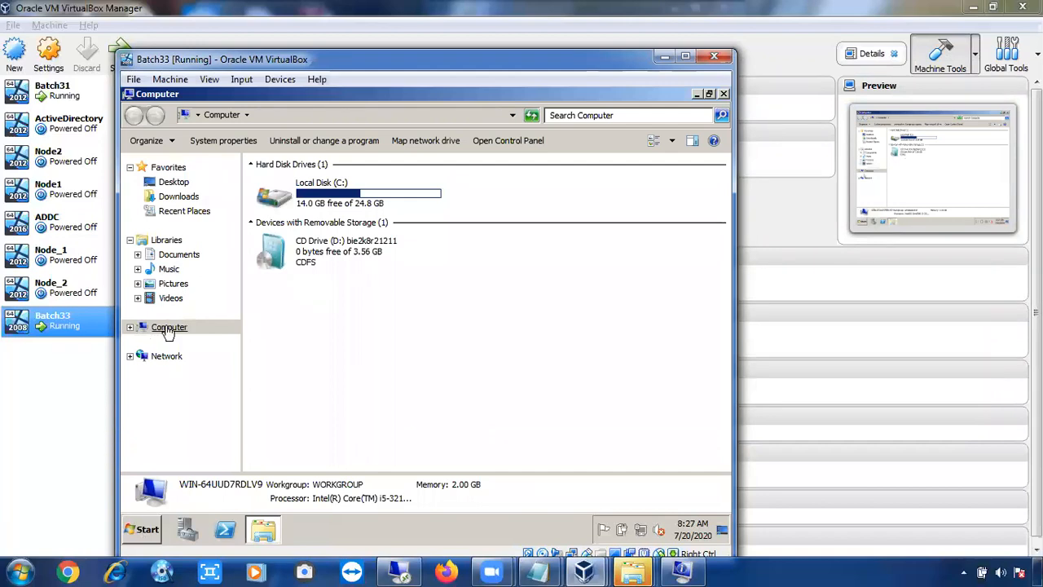
right_click(167, 330)
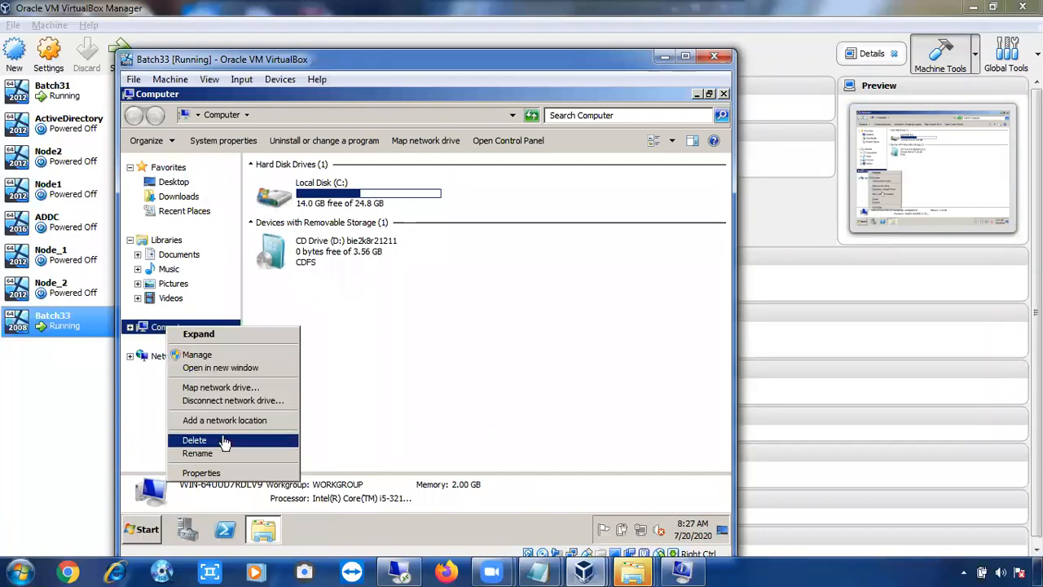
left_click(224, 473)
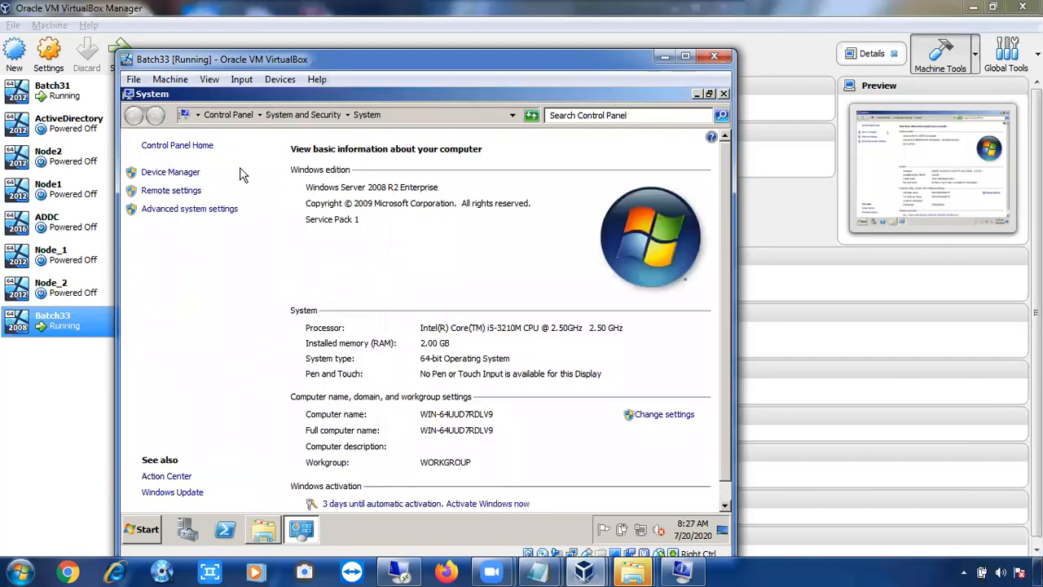
left_click(193, 191)
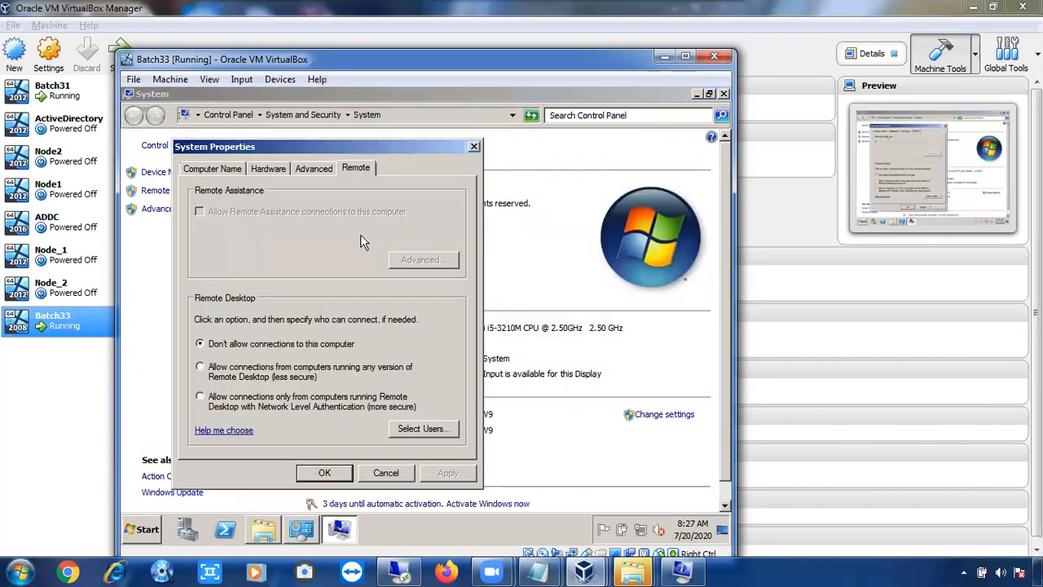
Allow Remote Desktop connections from computers running any version of Remote Desktop, accept the firewall exception, and apply the settings
left_click(200, 369)
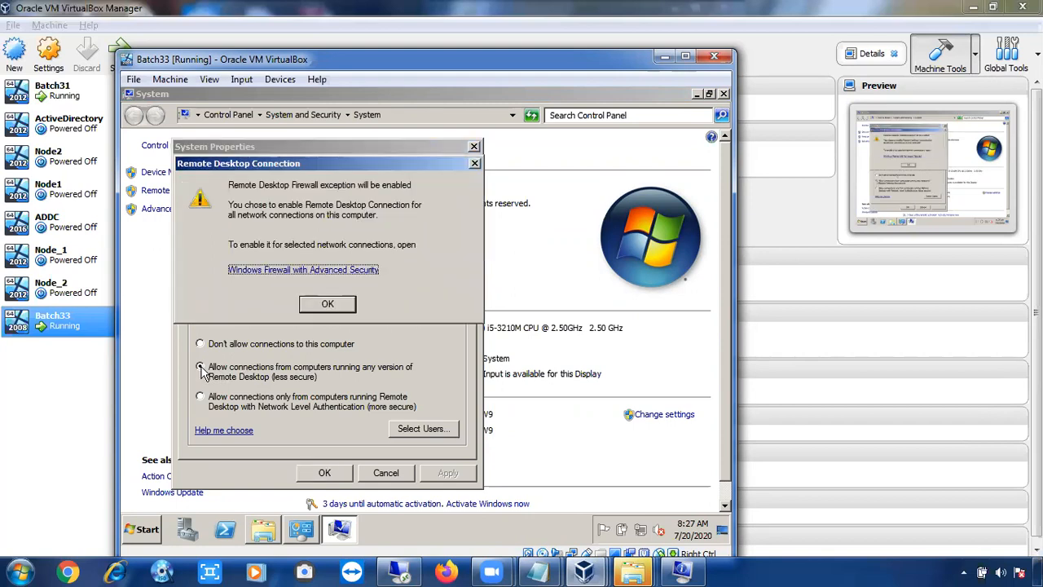
left_click(319, 305)
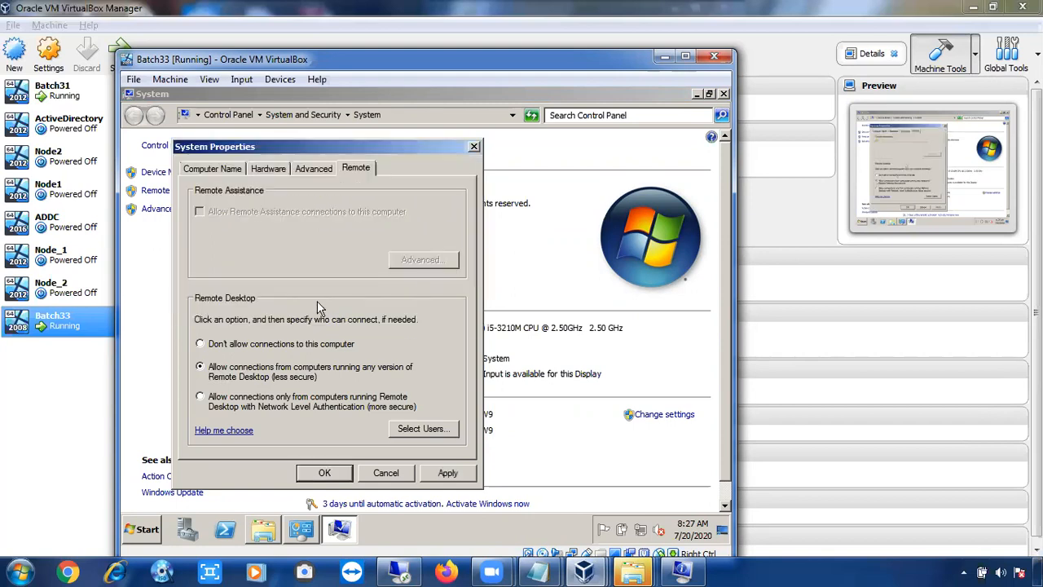
left_click(449, 473)
left_click(316, 475)
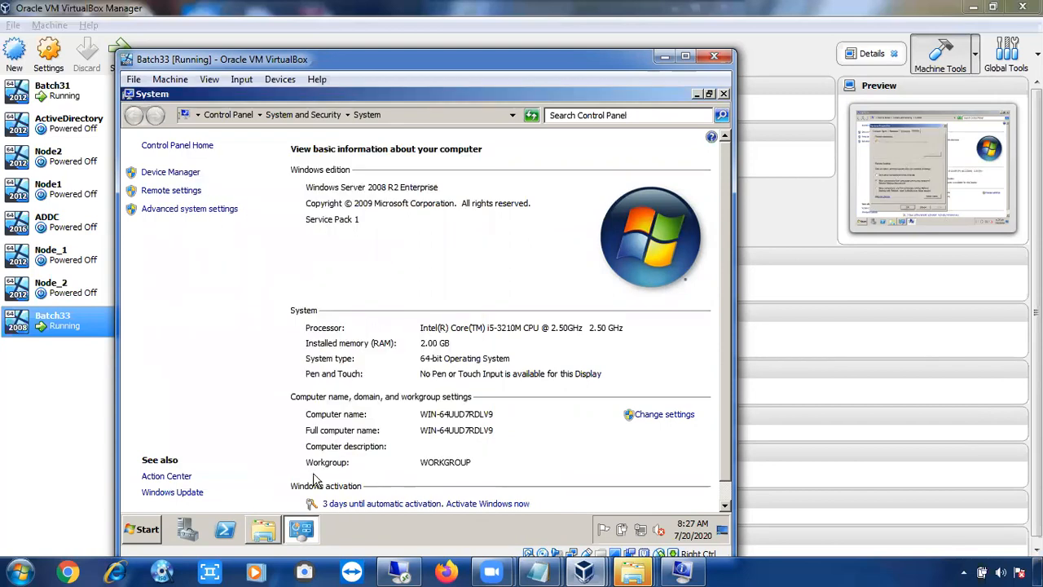
Close the virtual machine's System window and attach Batch33's network Adapter 1 to a Bridged Adapter using the Broadcom 802.11n Network Adapter
left_click(724, 94)
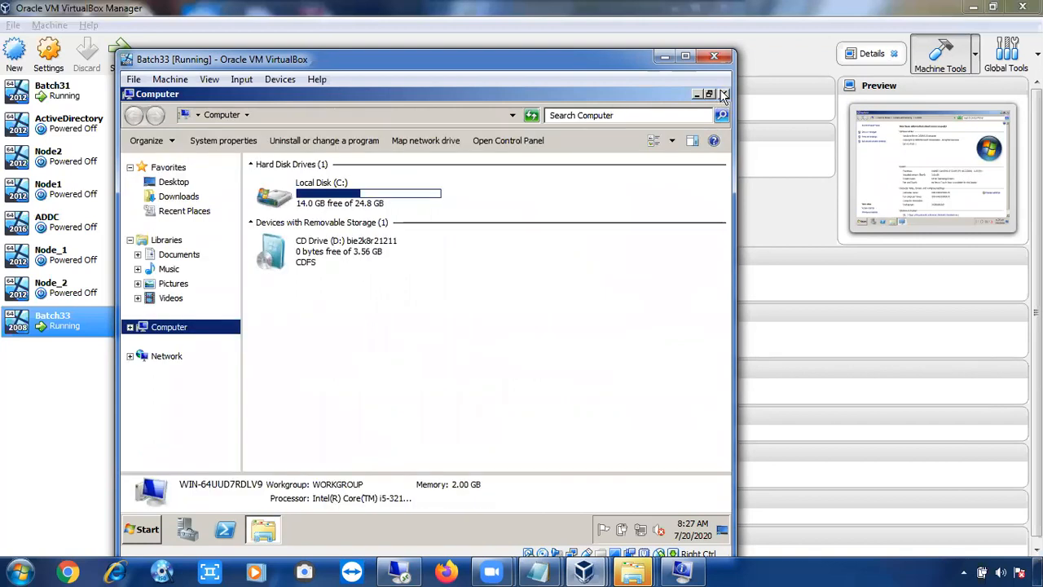
left_click(98, 326)
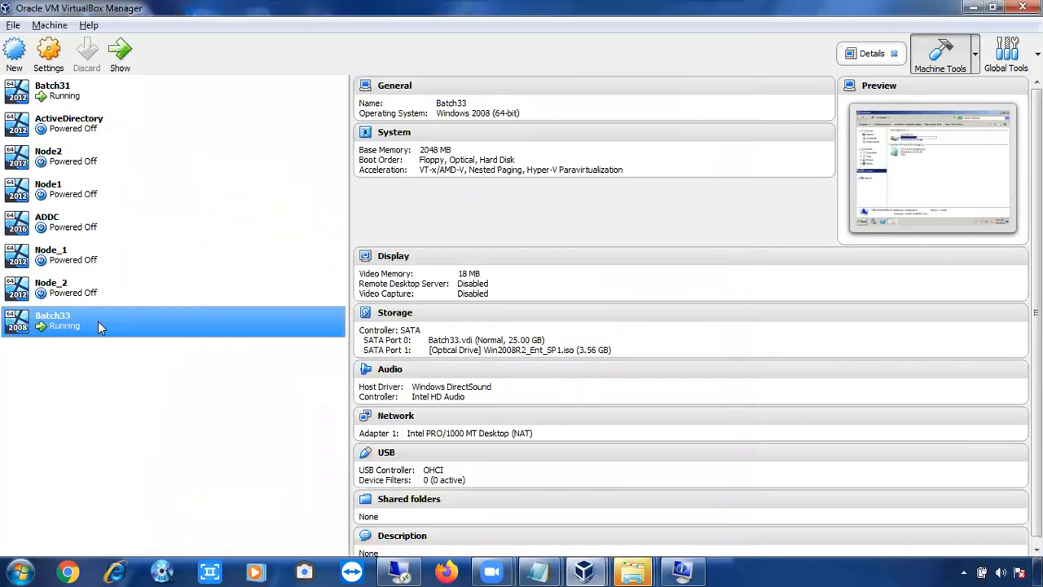
right_click(98, 323)
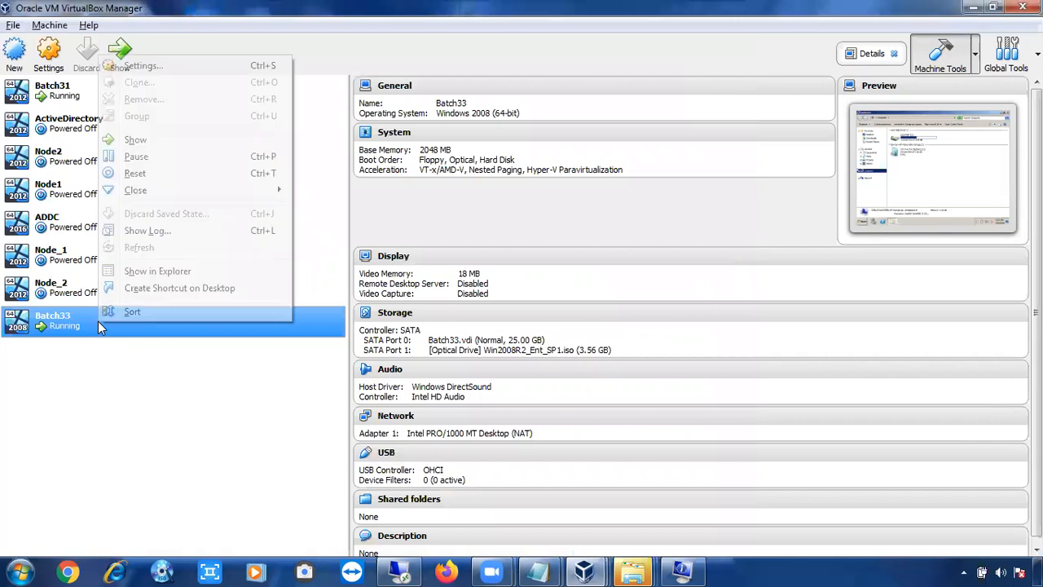
left_click(171, 70)
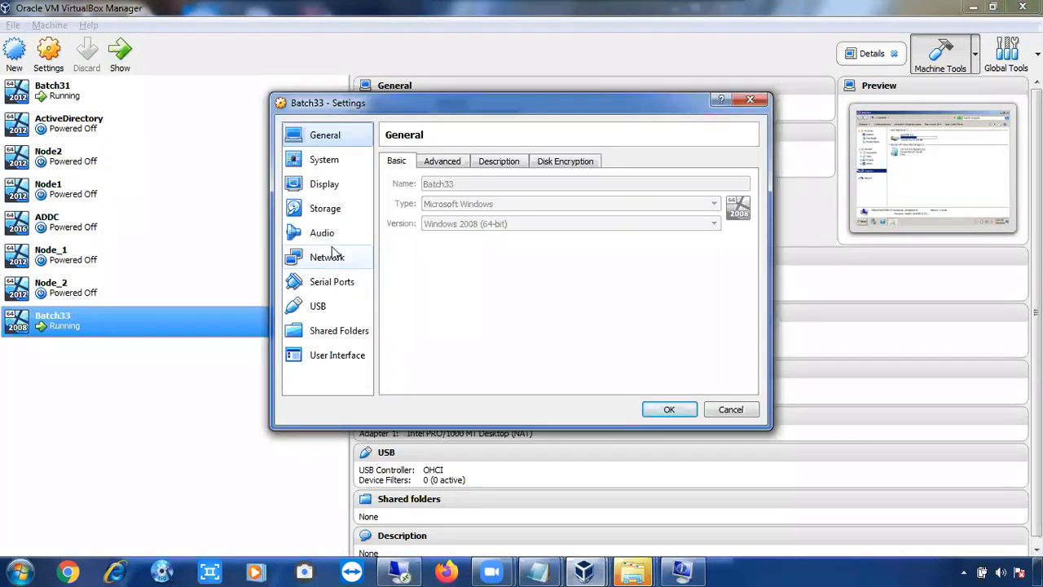
left_click(327, 259)
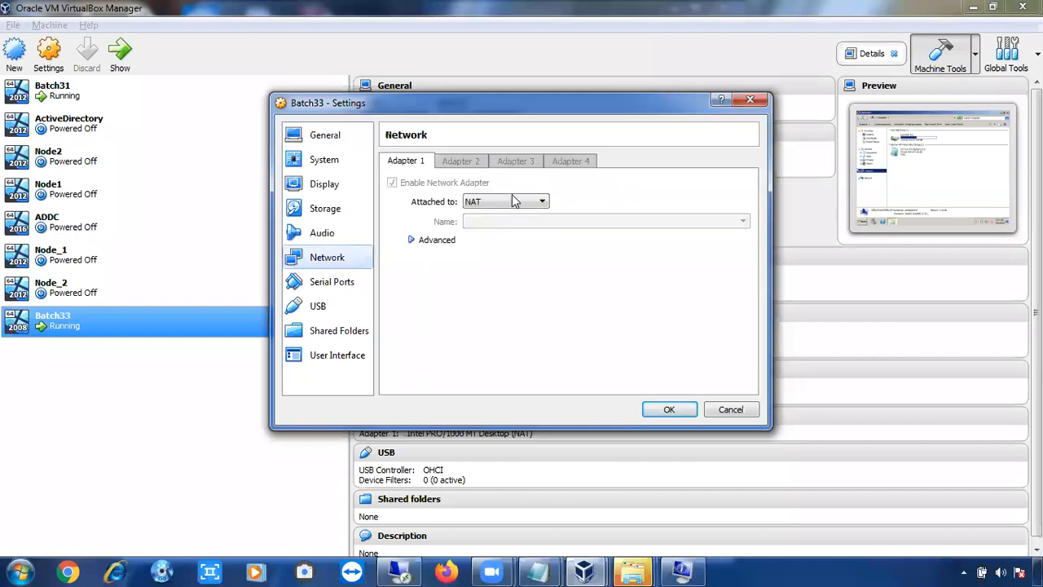
left_click(514, 201)
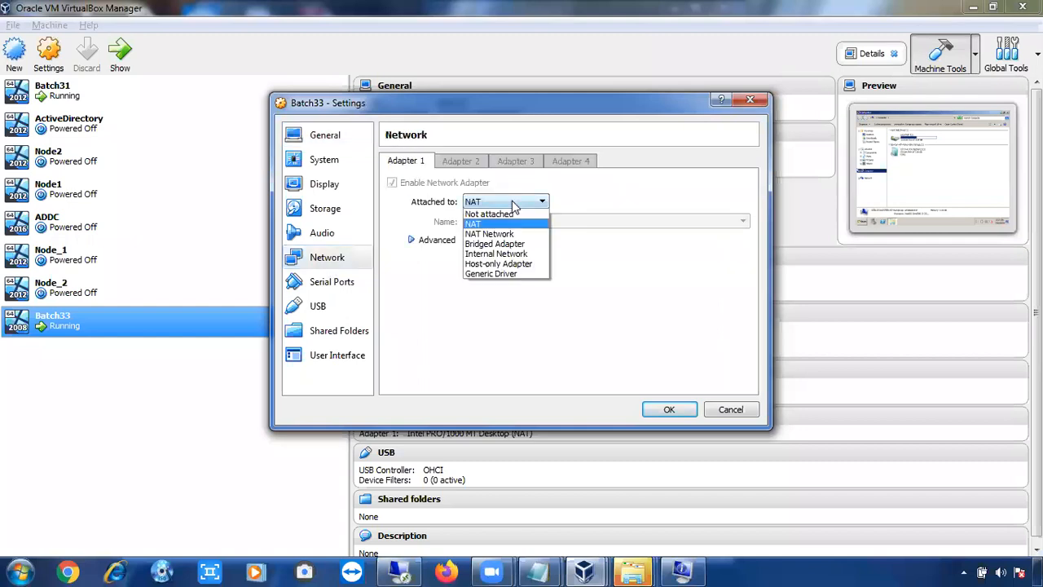
left_click(507, 244)
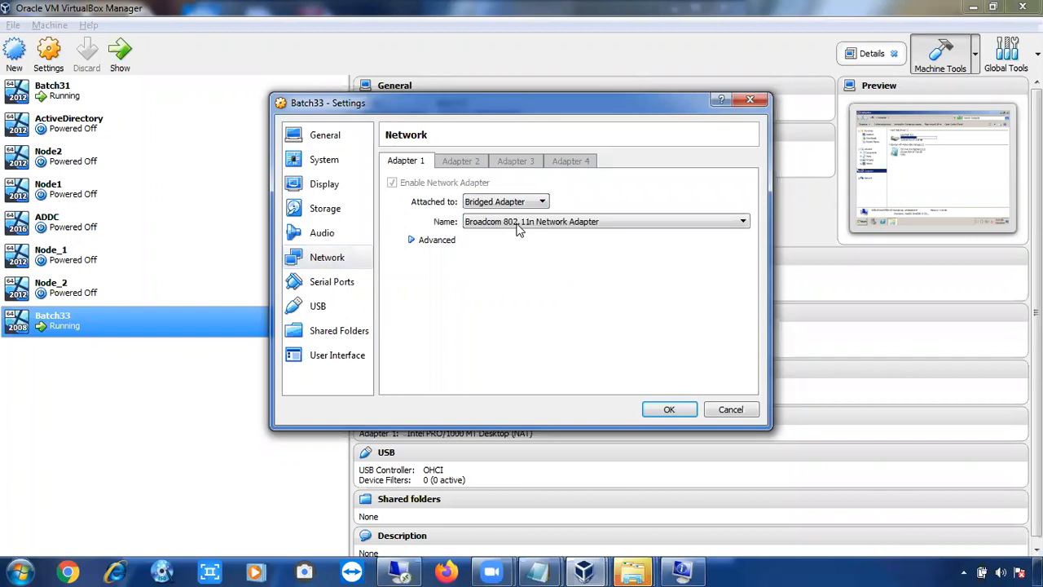
left_click(519, 224)
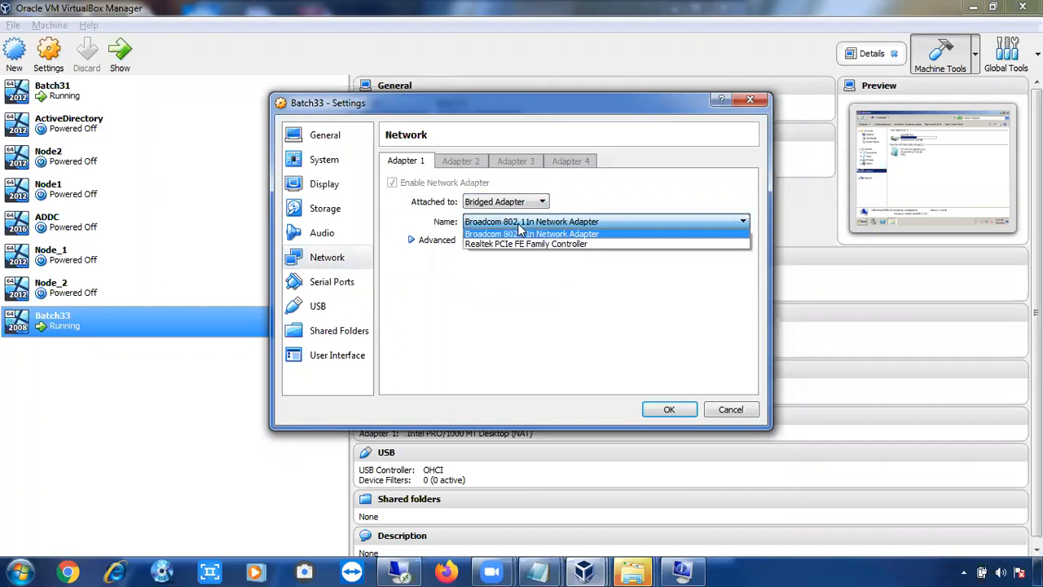
left_click(519, 233)
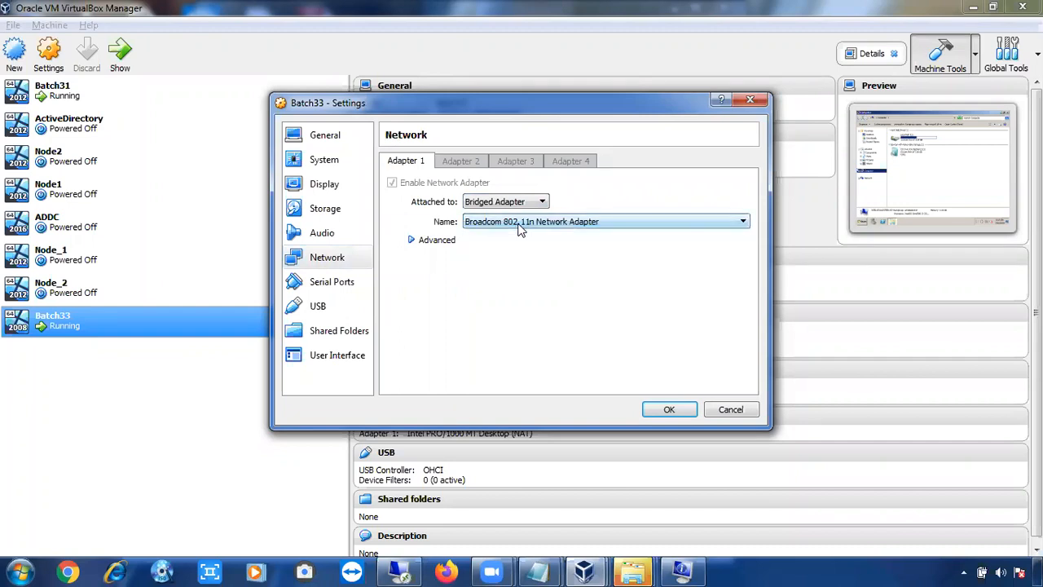
Set the promiscuous mode of Batch33's network adapter to Allow All and save the machine settings
left_click(413, 239)
left_click(493, 279)
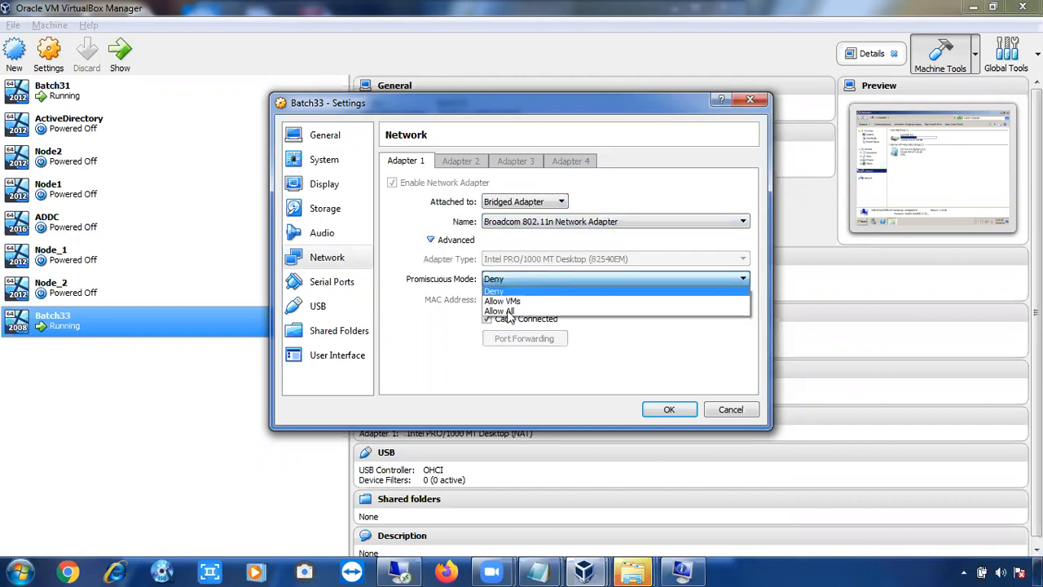
left_click(508, 313)
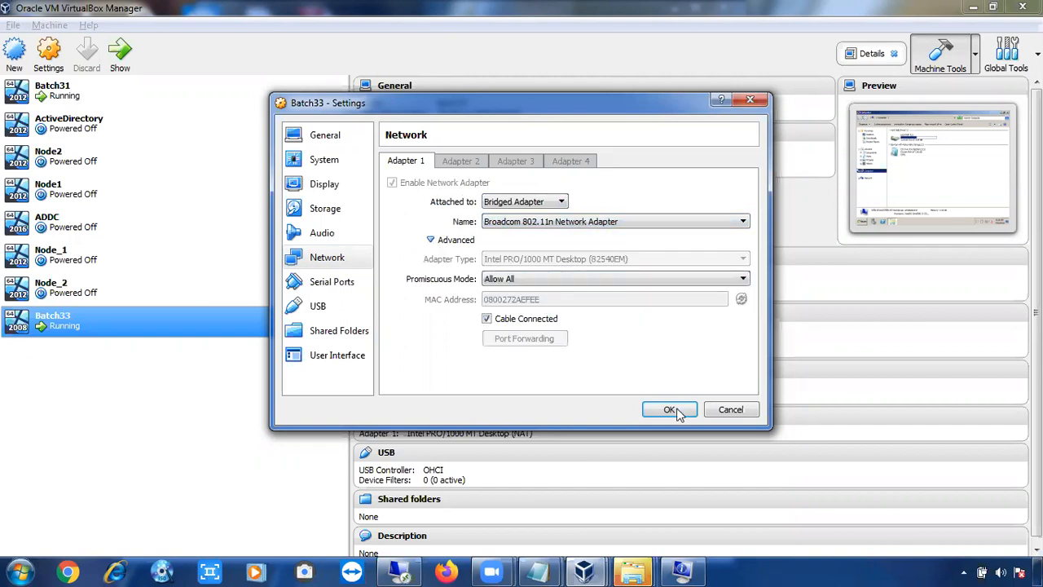
left_click(670, 410)
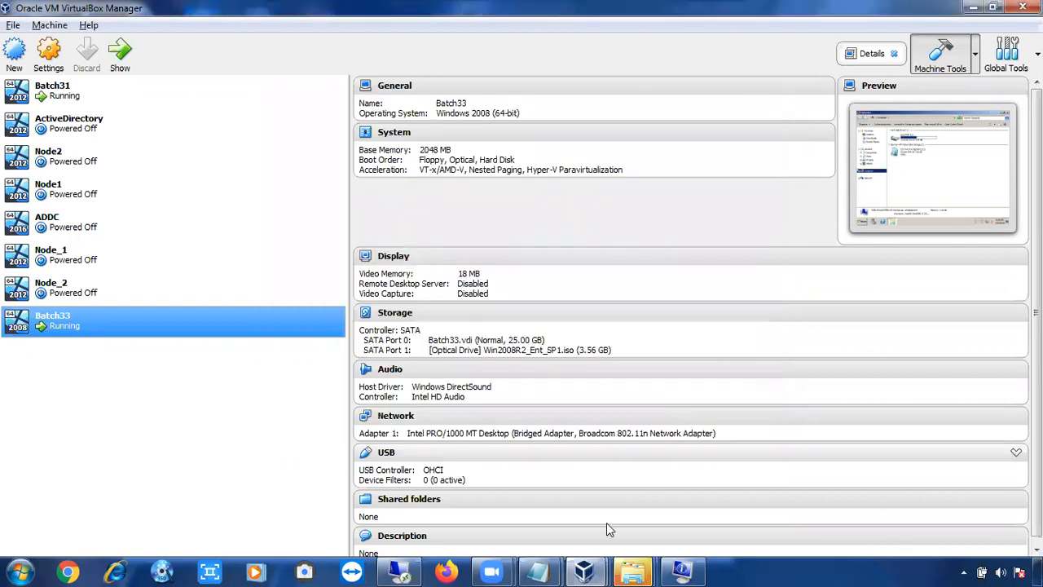
Return to the Batch33 virtual machine, minimize its Computer window, and run ipconfig in a Command Prompt
left_click(591, 566)
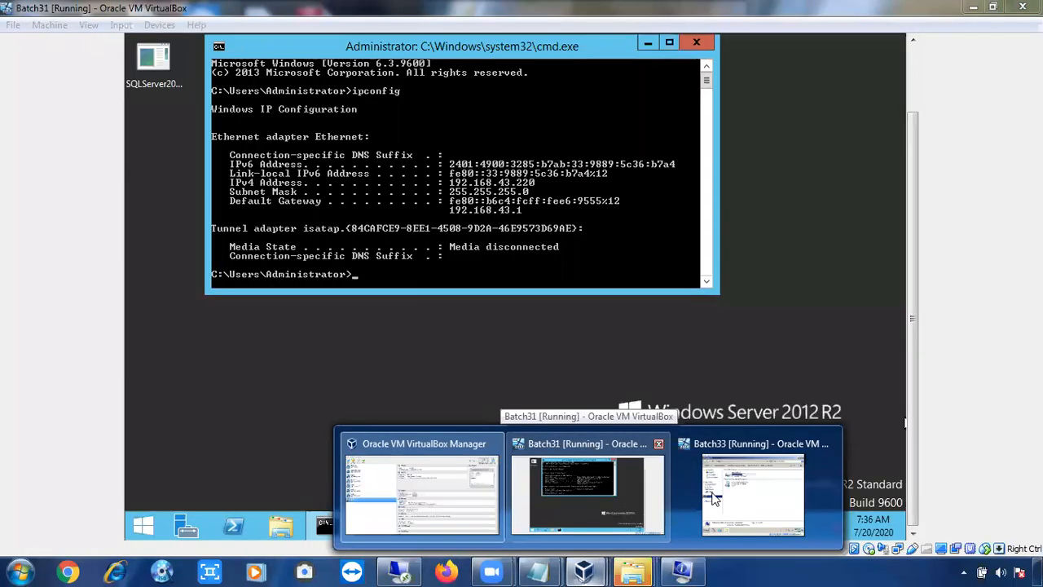
left_click(714, 499)
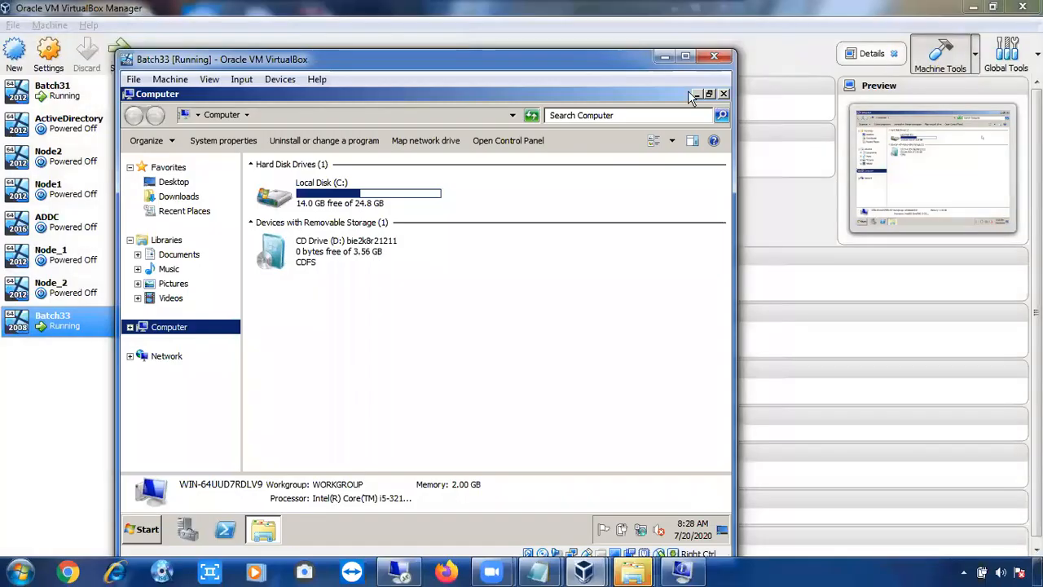
left_click(698, 95)
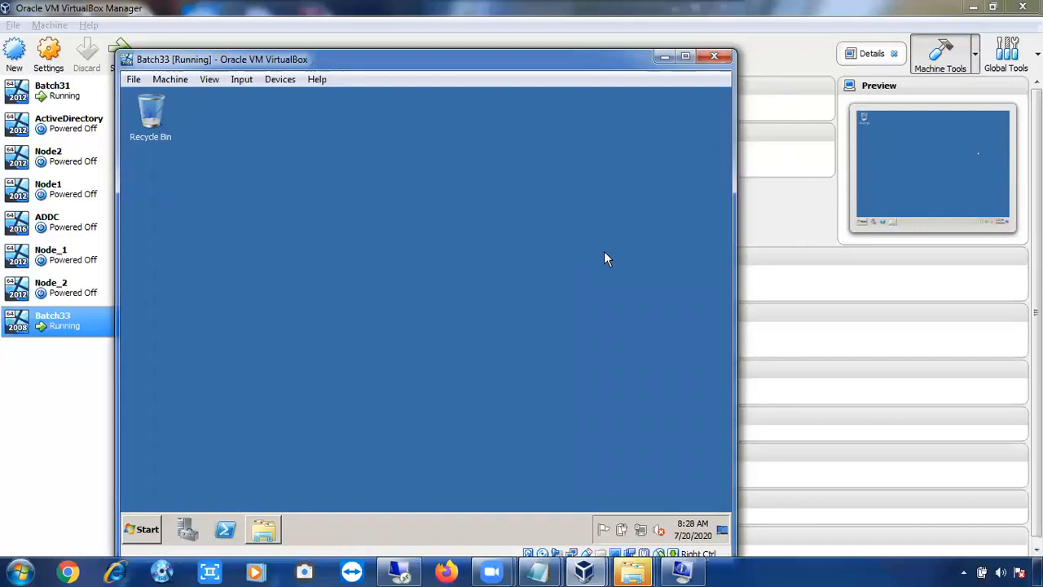
left_click(145, 530)
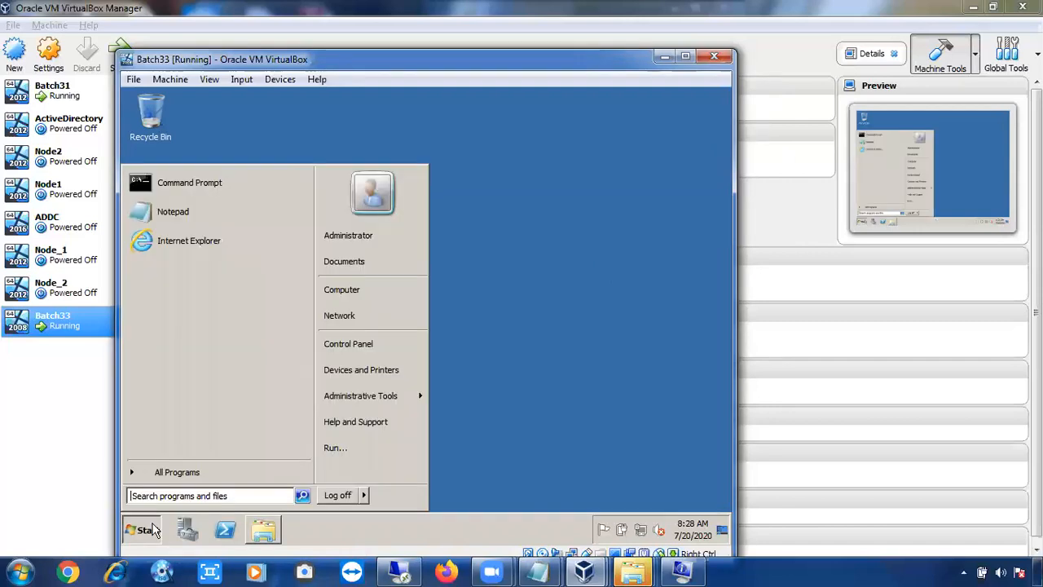
left_click(211, 194)
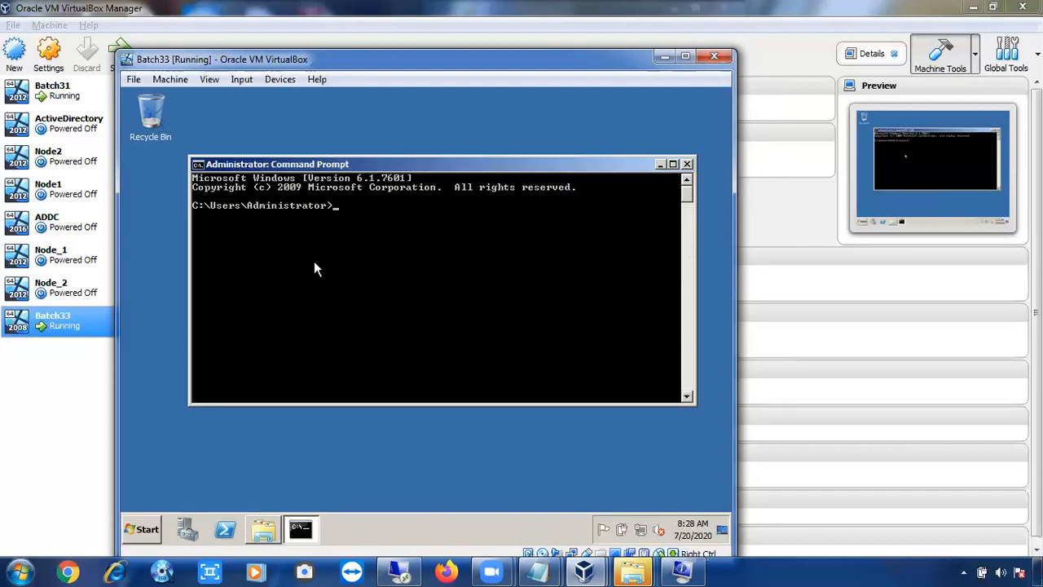
type("ipconfig")
key("Return")
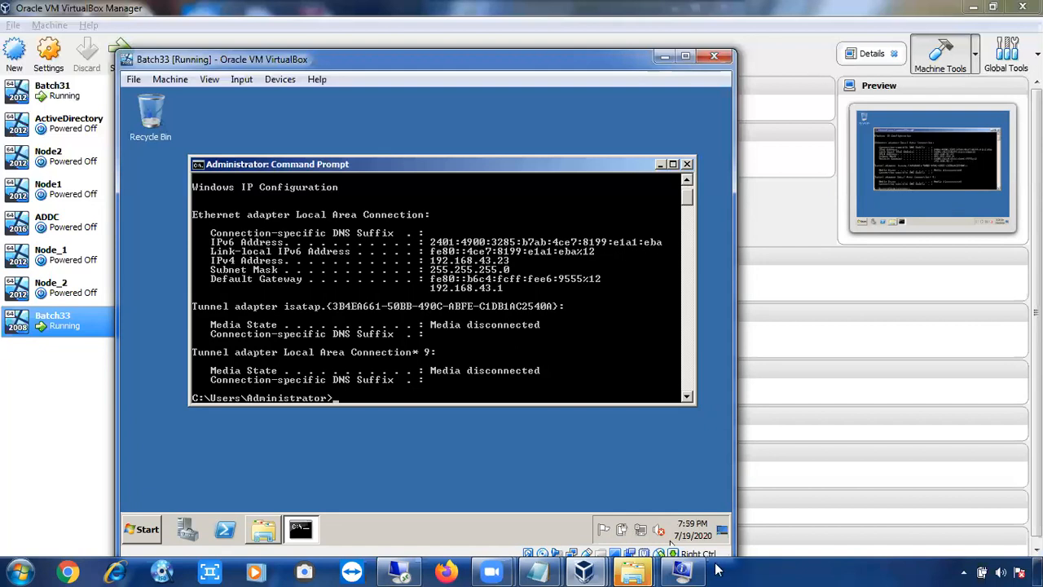
Close the host's System Information window and bring up the host's program search
left_click(685, 572)
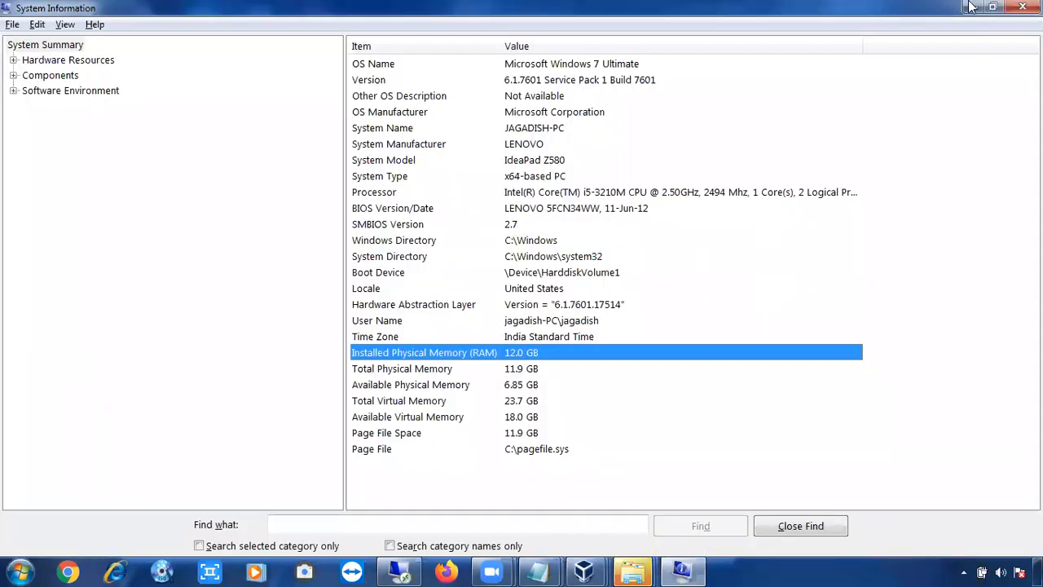
left_click(1023, 8)
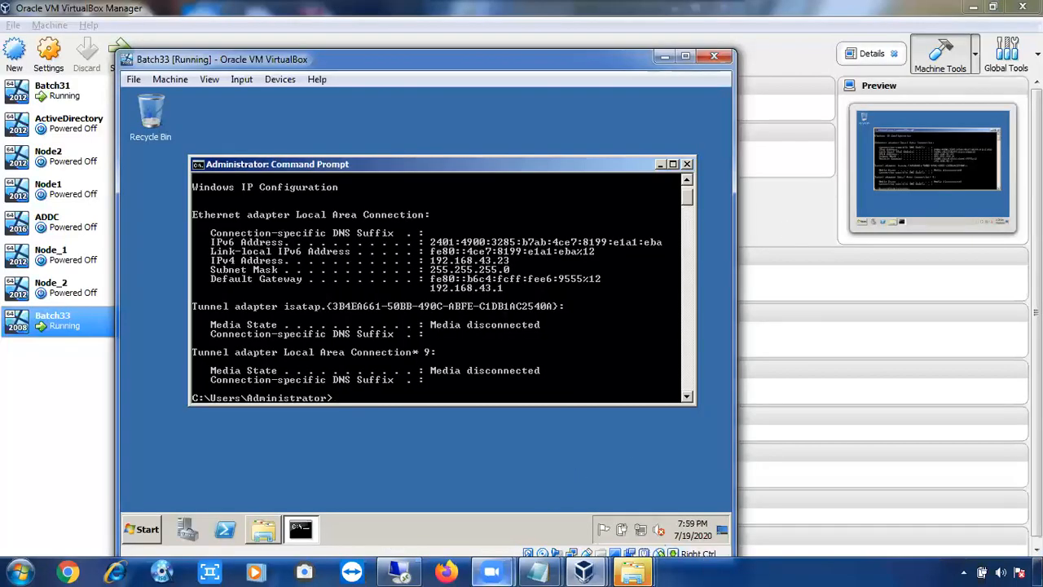
left_click(20, 570)
type("remo")
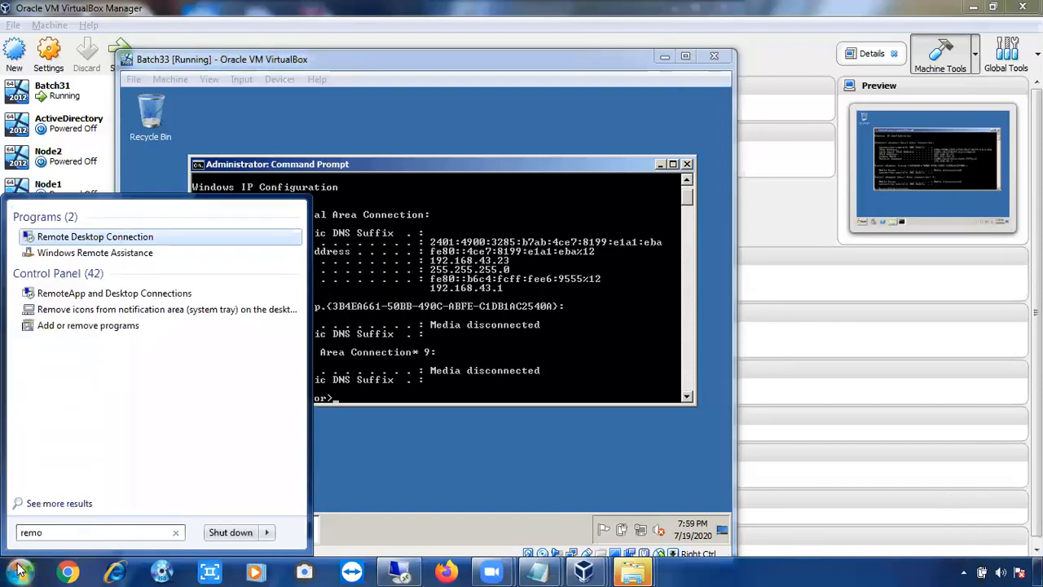
key("BackSpace")
key("BackSpace")
key("BackSpace")
key("BackSpace")
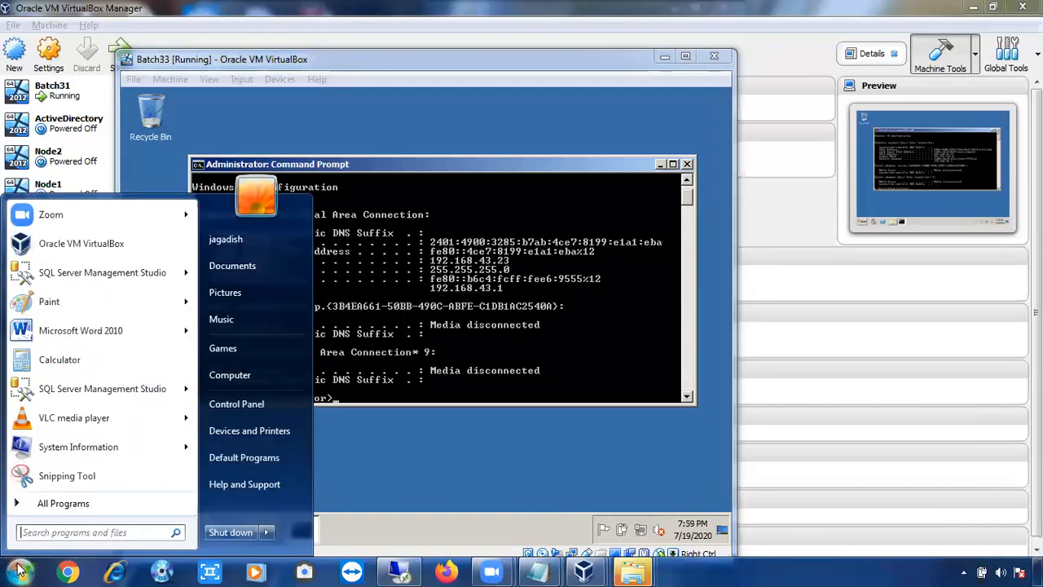
type("mstsc")
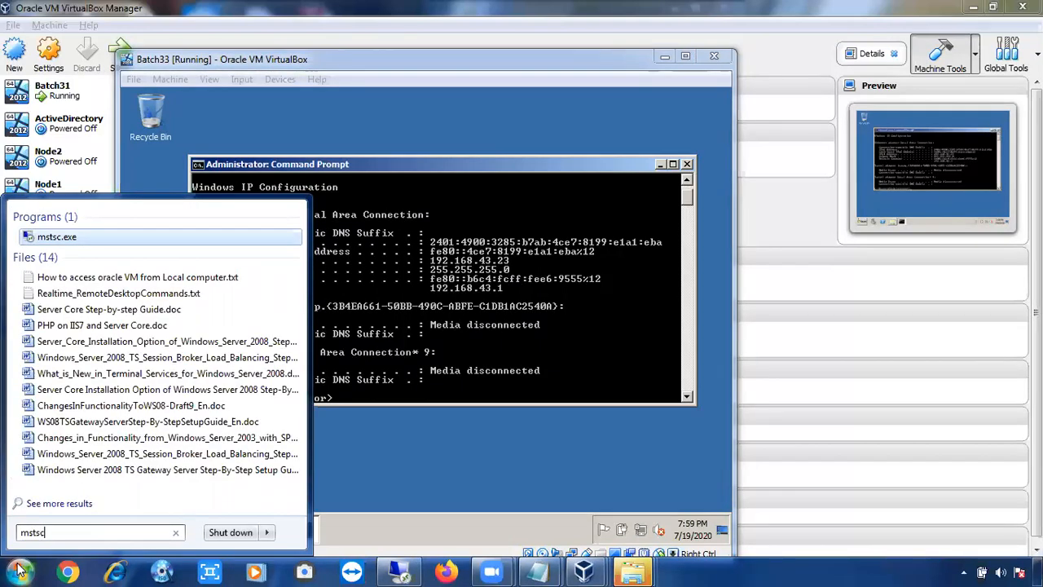
key("BackSpace")
key("BackSpace")
key("BackSpace")
key("BackSpace")
key("BackSpace")
Search for "remo", launch Remote Desktop Connection on the host, and move its window off the virtual machine's IPv4 address
type("remo")
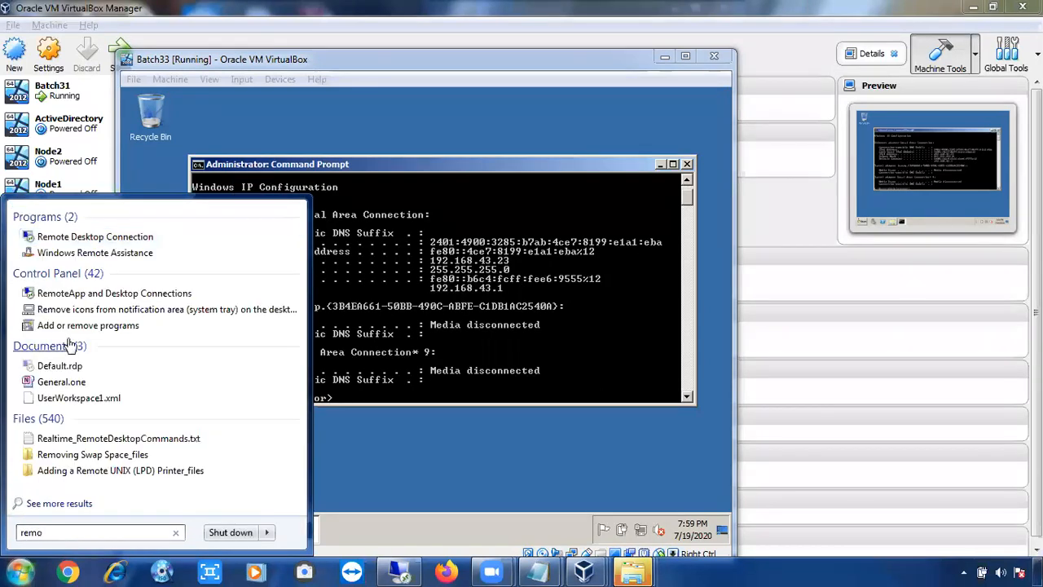
left_click(72, 238)
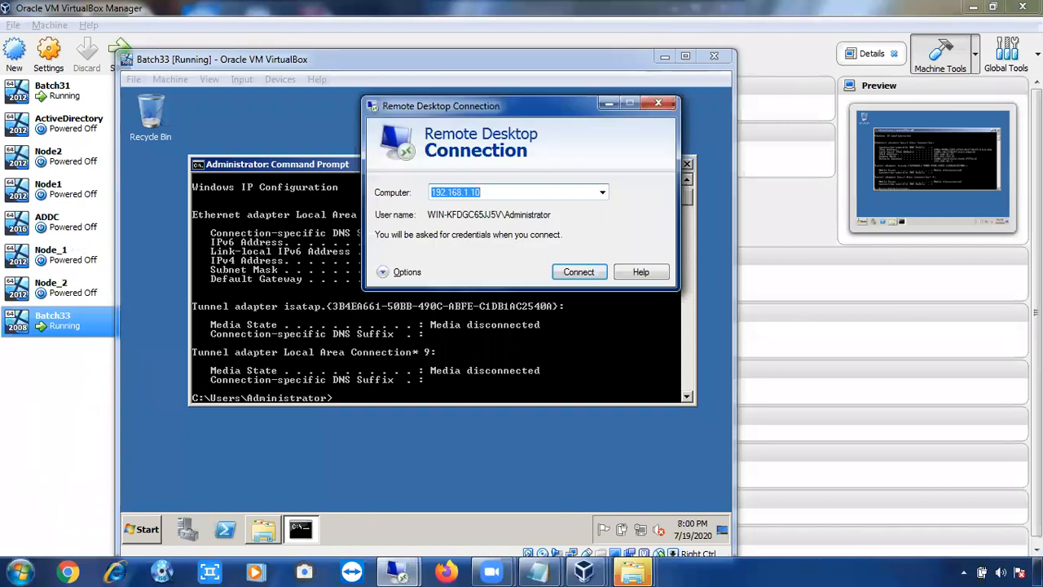
left_click_drag(507, 102, 701, 144)
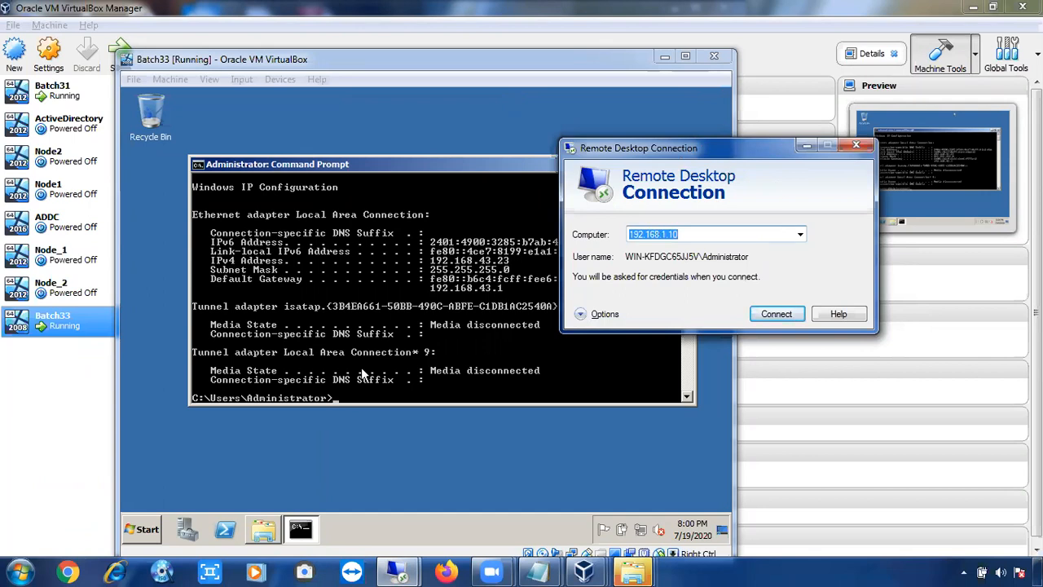
Start a Remote Desktop connection to the virtual machine at 192.168.43.23
left_click(183, 474)
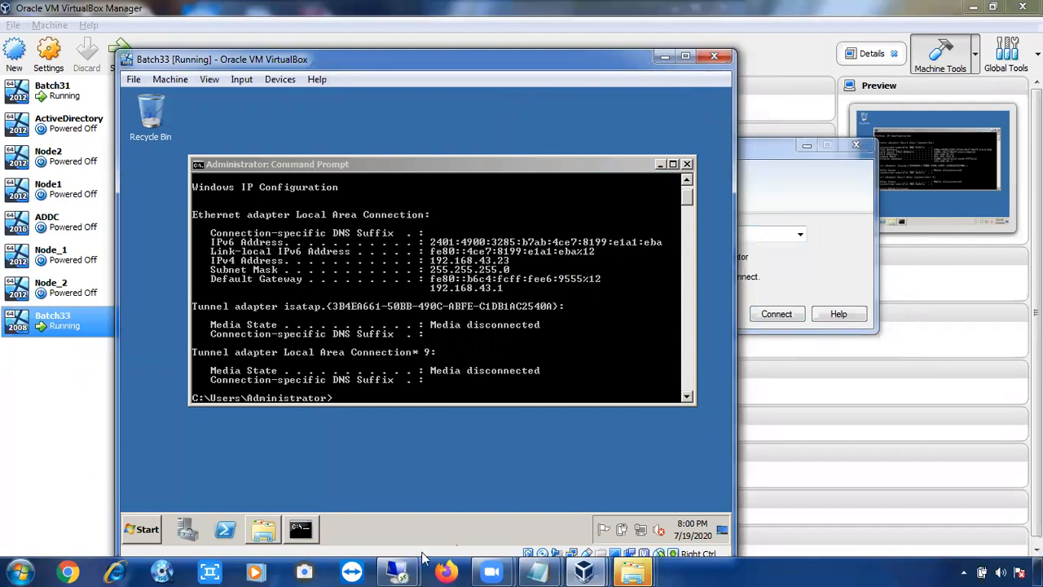
left_click(155, 531)
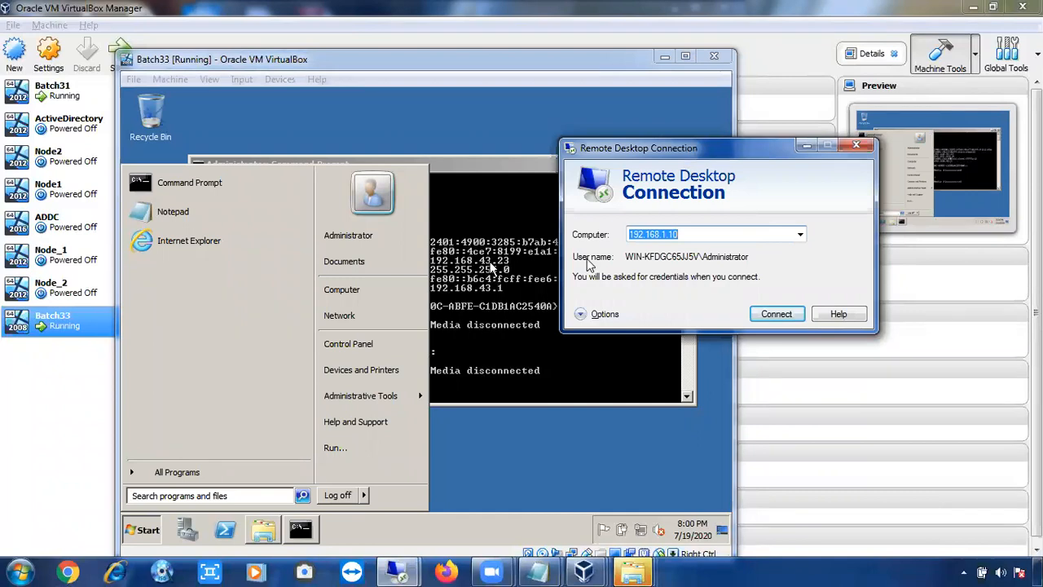
type("192.168.43")
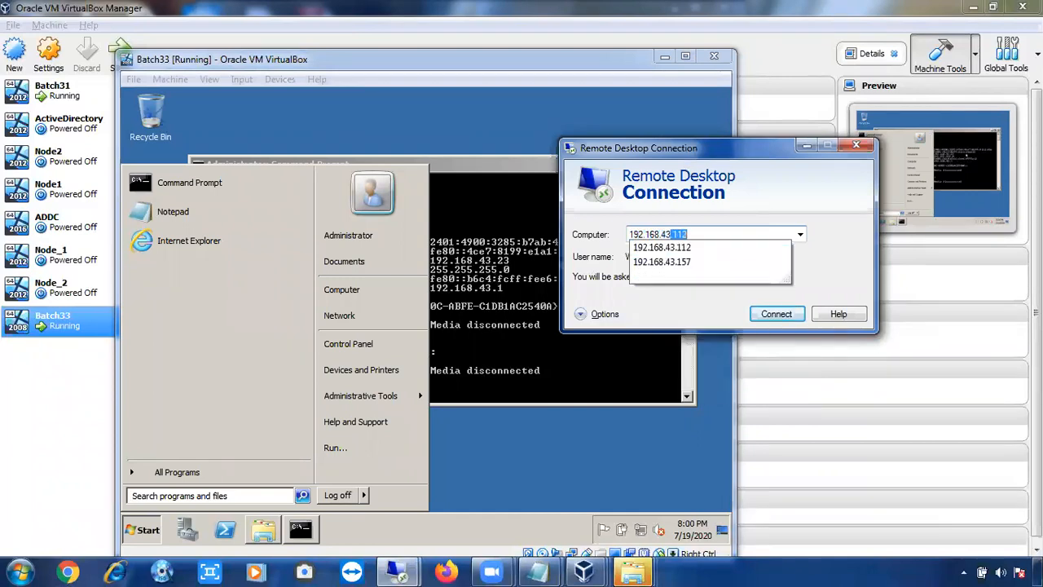
type(".23")
key("Return")
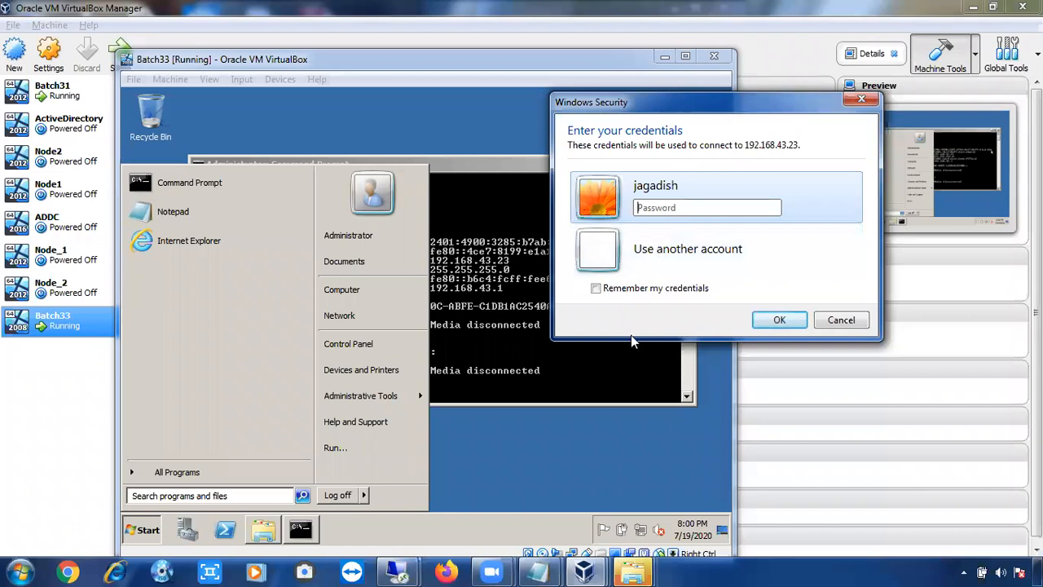
Choose another account for the connection and sign in as administrator with the account password
left_click(682, 245)
type("a")
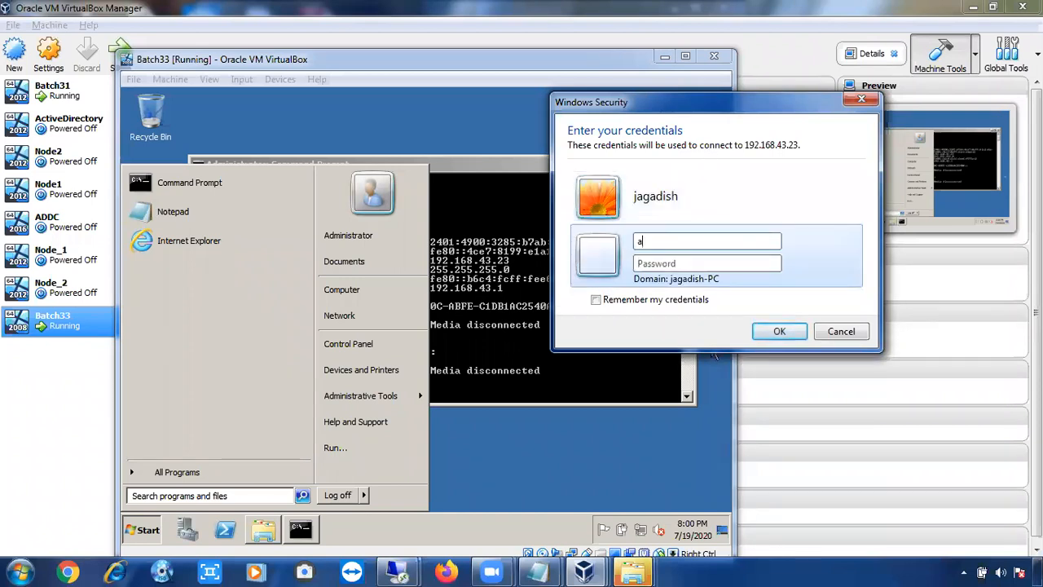
type("dministrator")
key("Tab")
type("••••••")
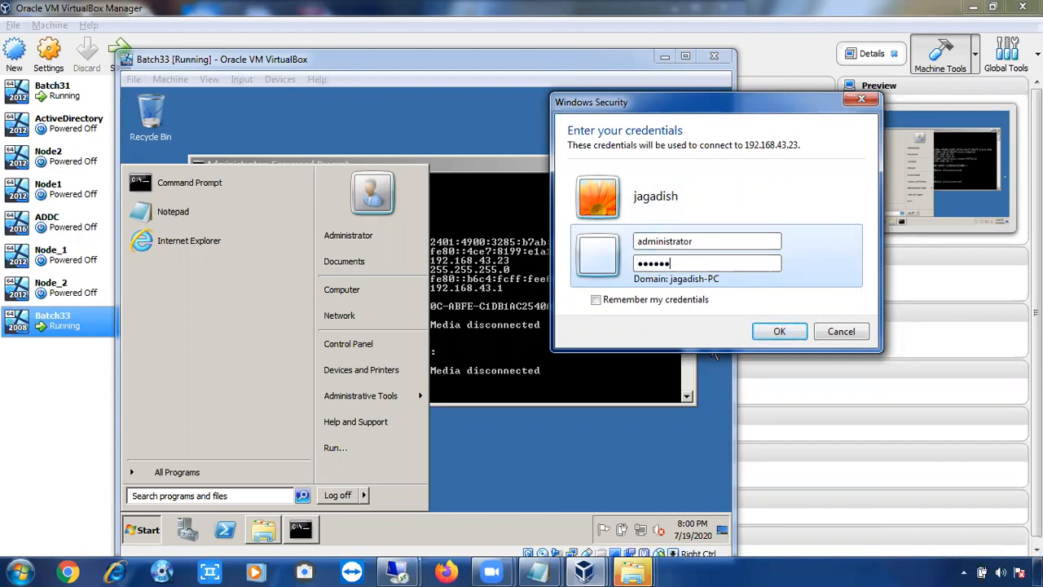
type("•••••••")
key("Return")
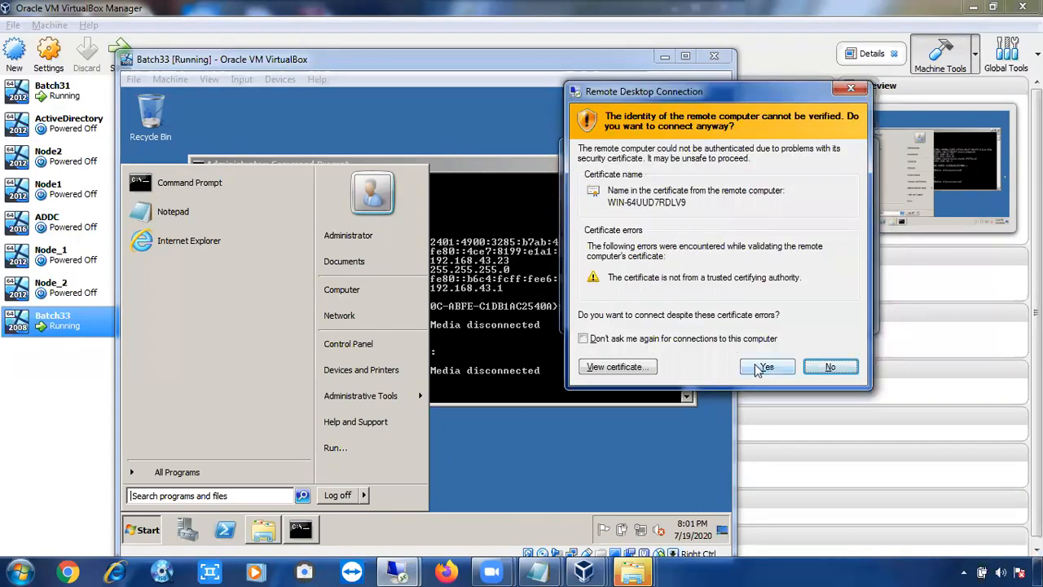
Accept connecting despite the certificate errors and restore the remote session window down from its maximized size
left_click(765, 367)
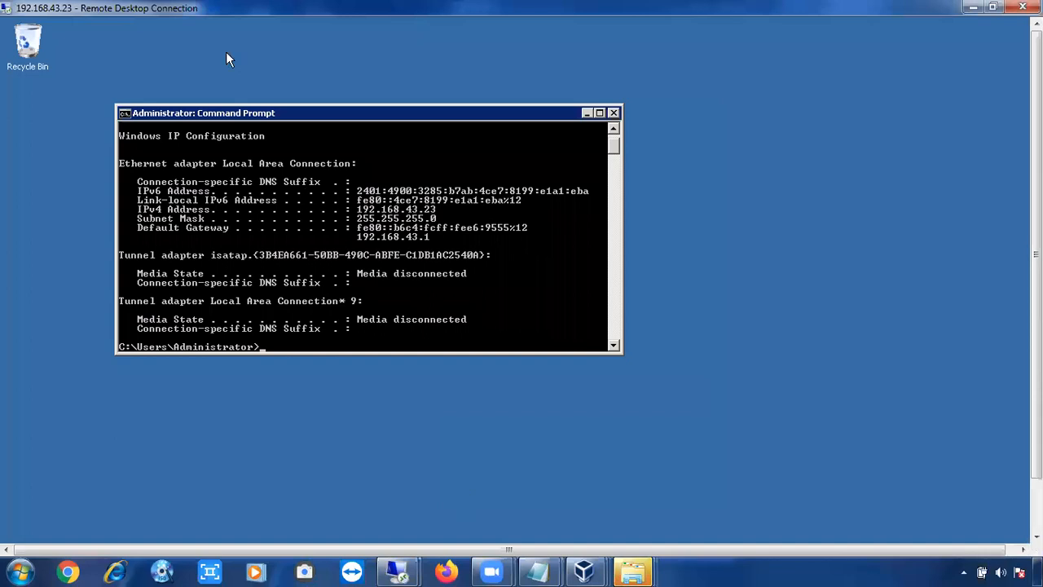
key("super+Down")
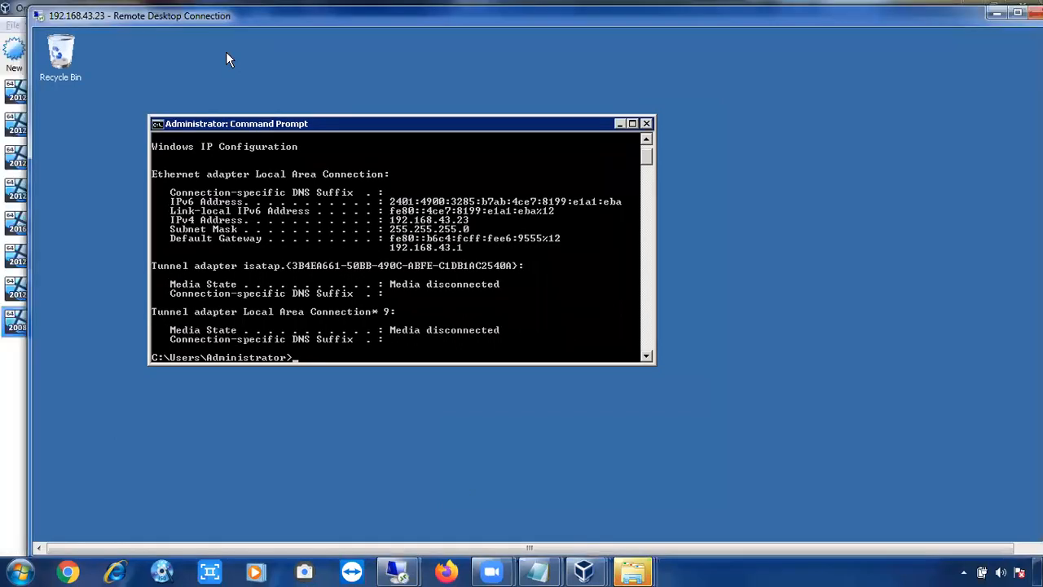
Toggle the remote session window between its maximized and restored sizes several times
double_click(96, 16)
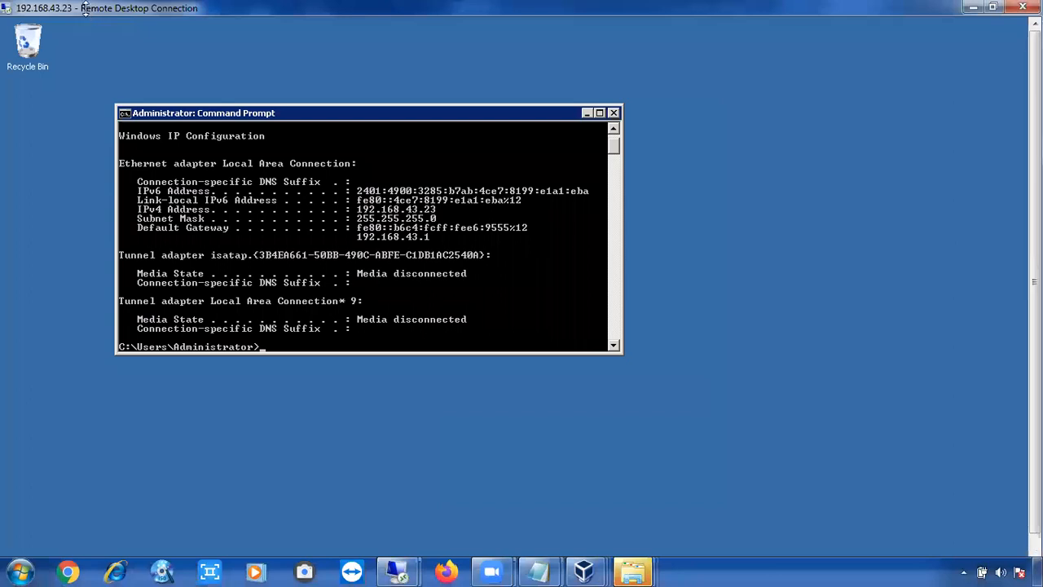
double_click(100, 16)
double_click(99, 16)
double_click(87, 16)
double_click(79, 11)
double_click(929, 8)
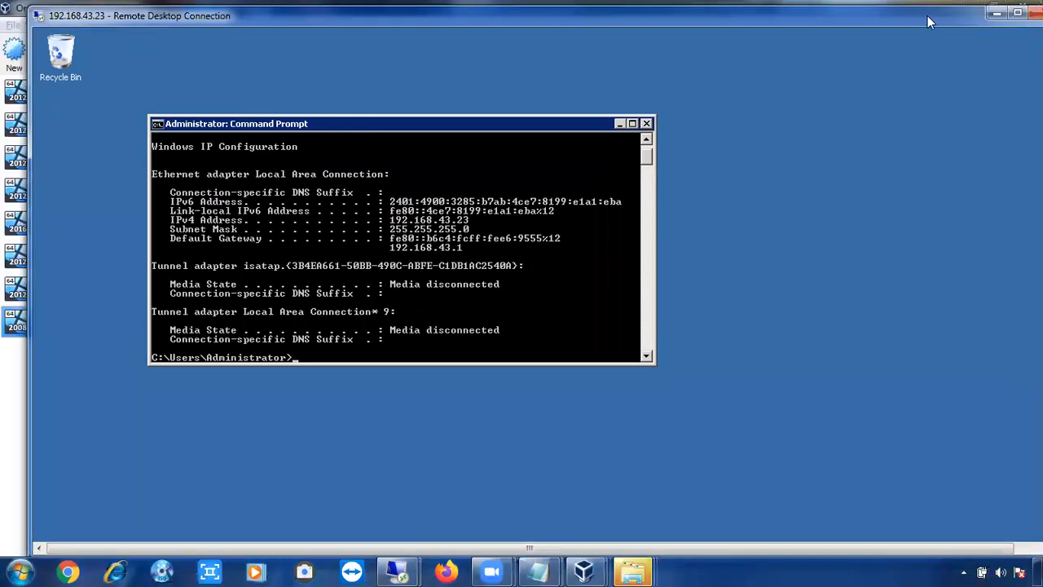
Maximize the remote session window and test restoring it down and maximizing it again
right_click(926, 18)
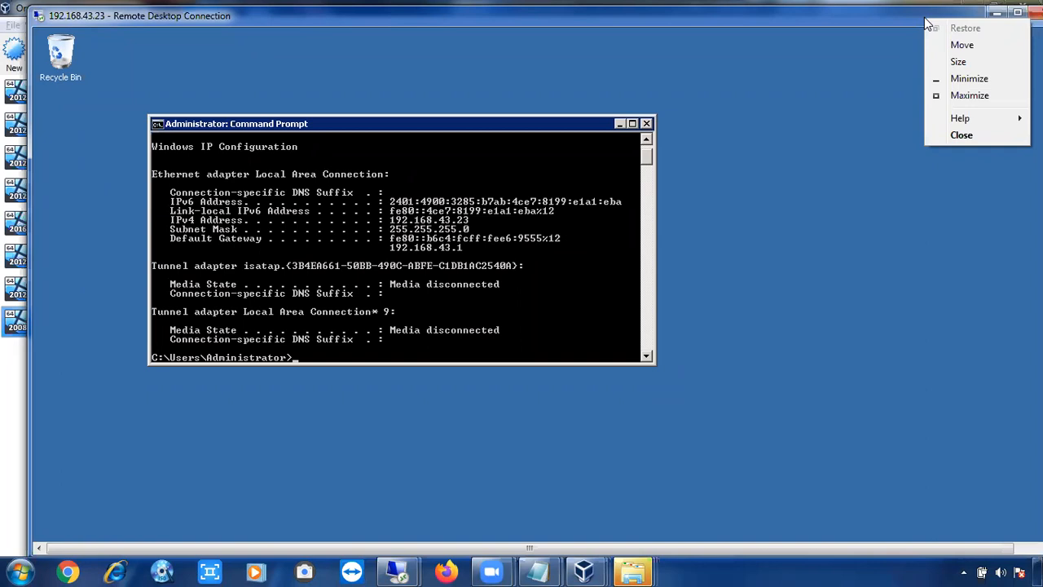
key("x")
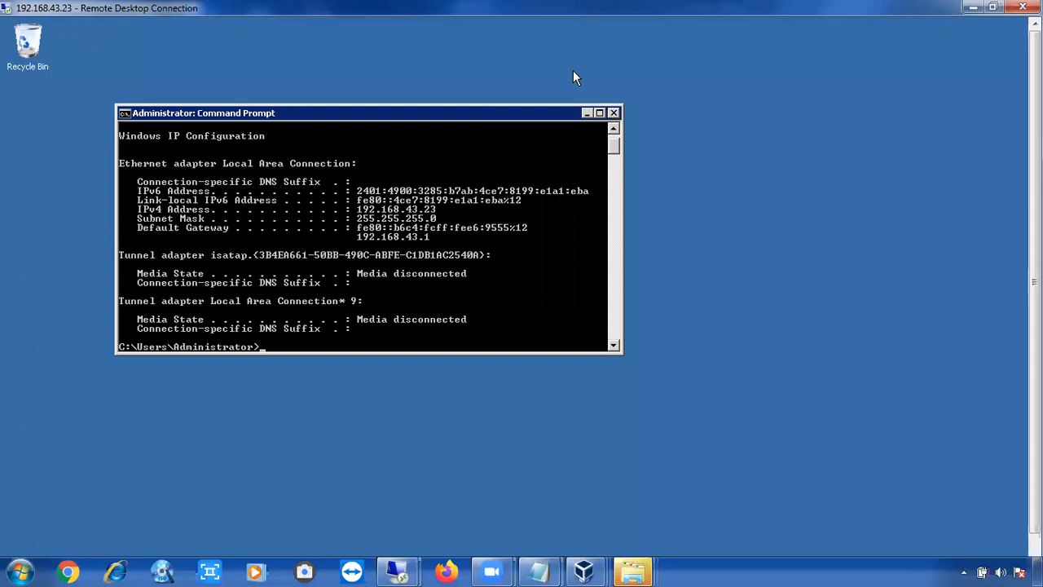
key("super+Down")
key("super+Up")
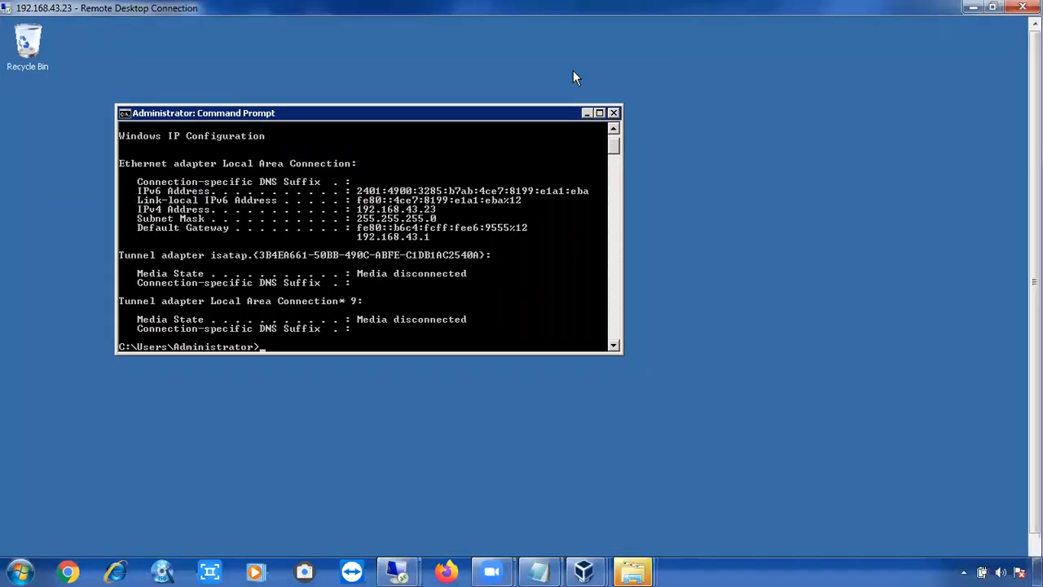
key("super+Down")
key("super+Up")
Close the Command Prompt in the remote session and bring the server's taskbar into view, keeping the session window maximized
left_click(615, 113)
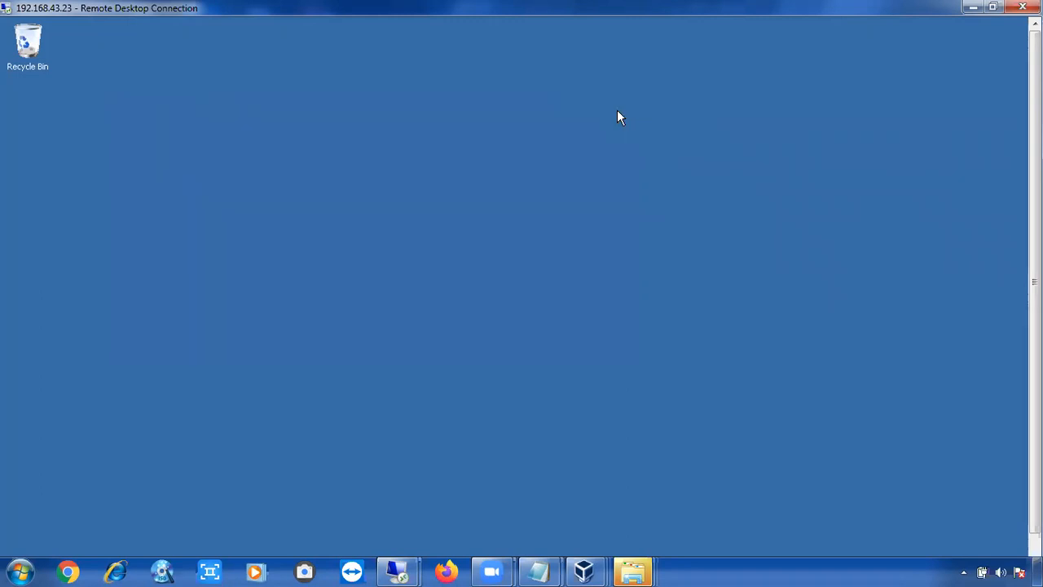
left_click_drag(1035, 281, 1035, 309)
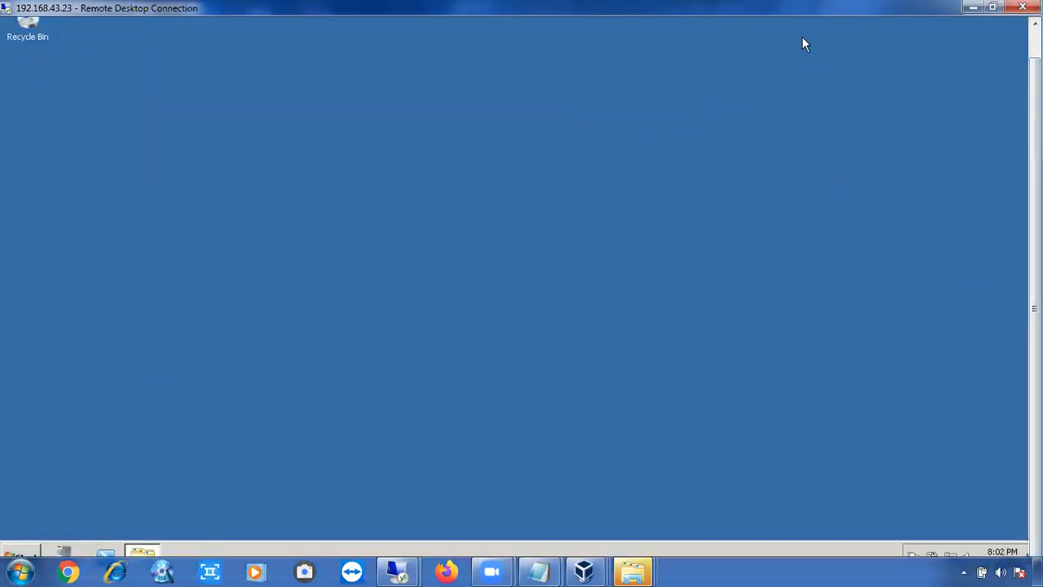
key("super+Down")
key("super+Up")
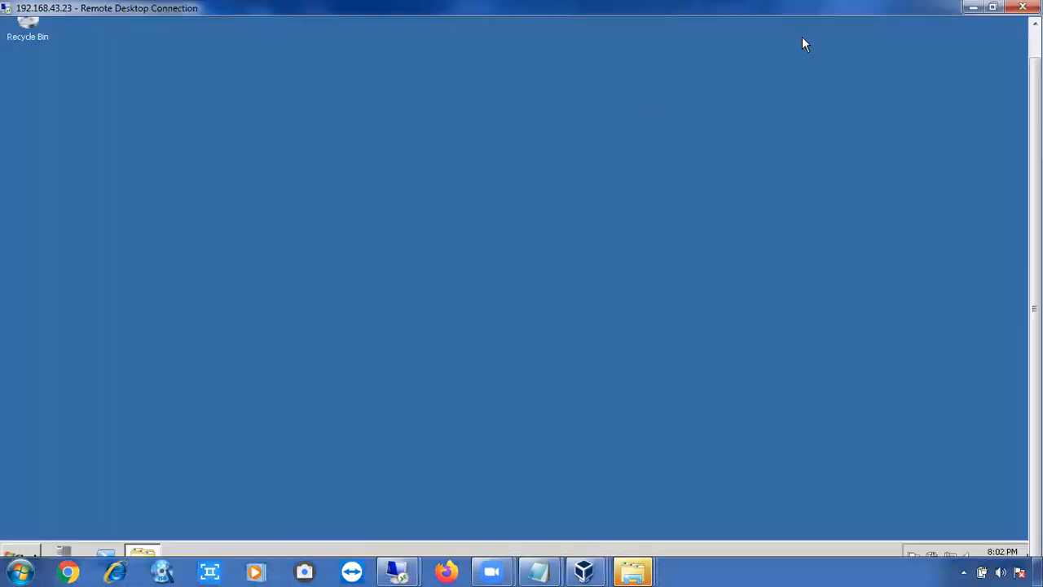